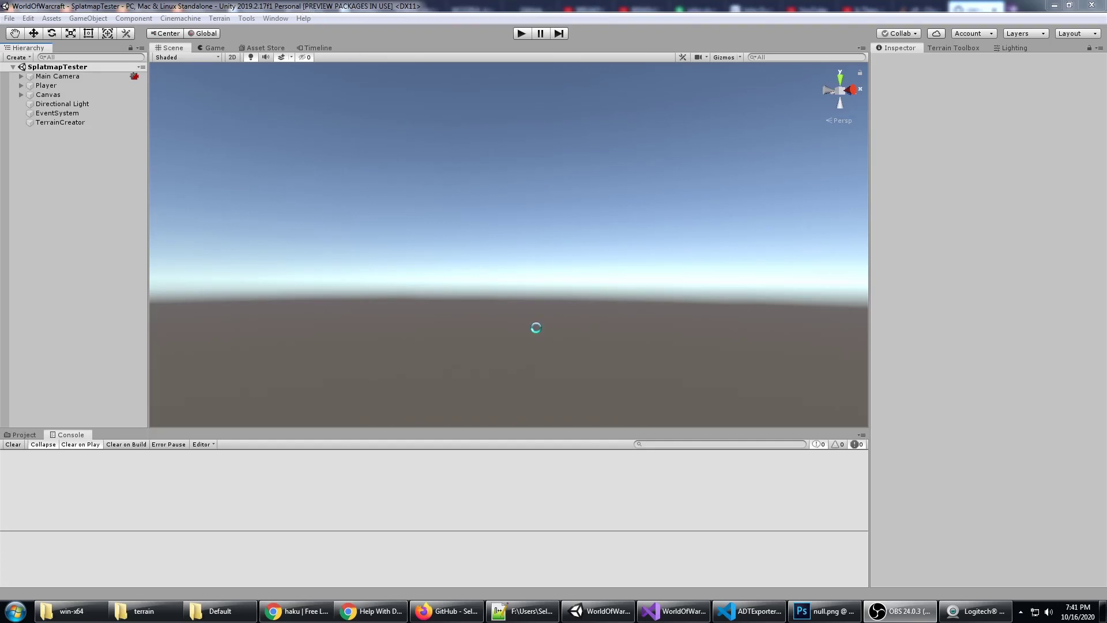
View the TerrainCreator object's importer scripts and switch to the wow.export.unity GitHub page in the browser.
left_click(537, 328)
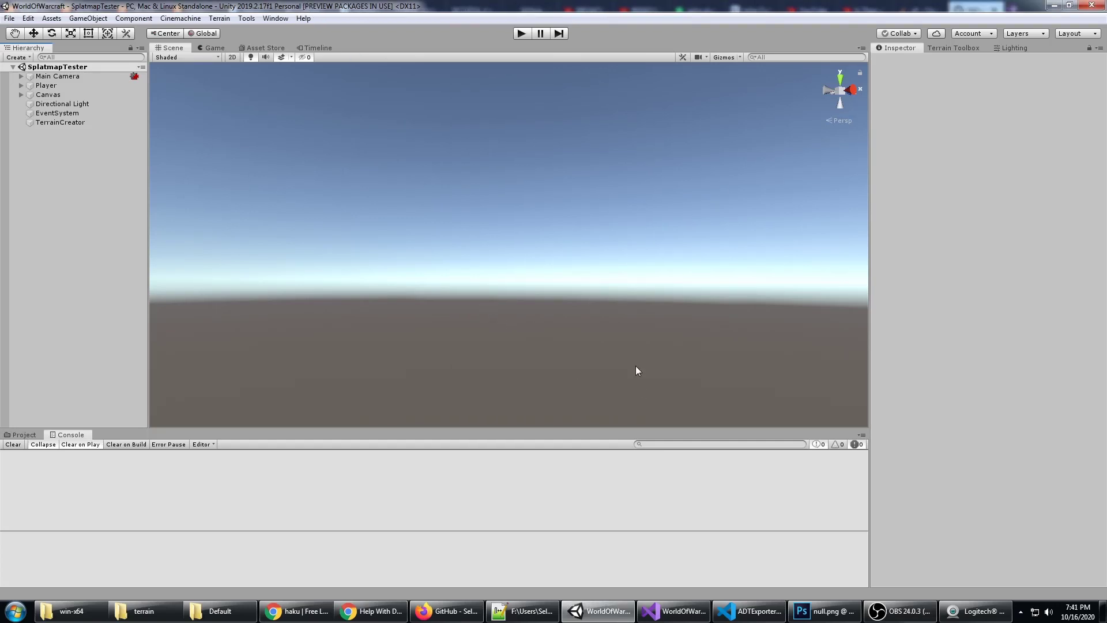
left_click(71, 123)
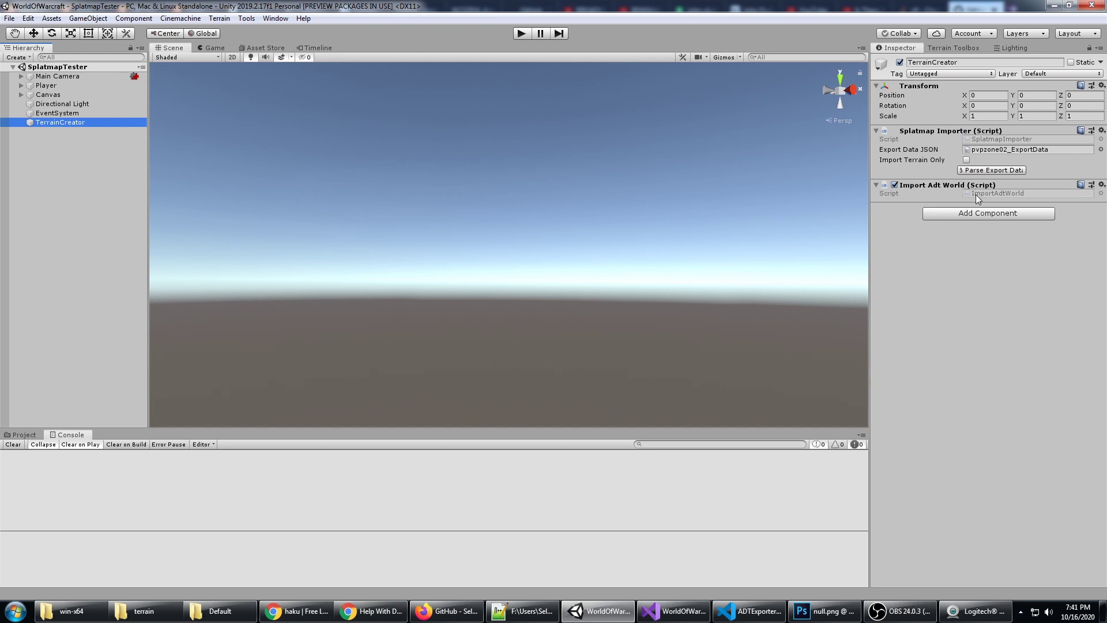
left_click(447, 611)
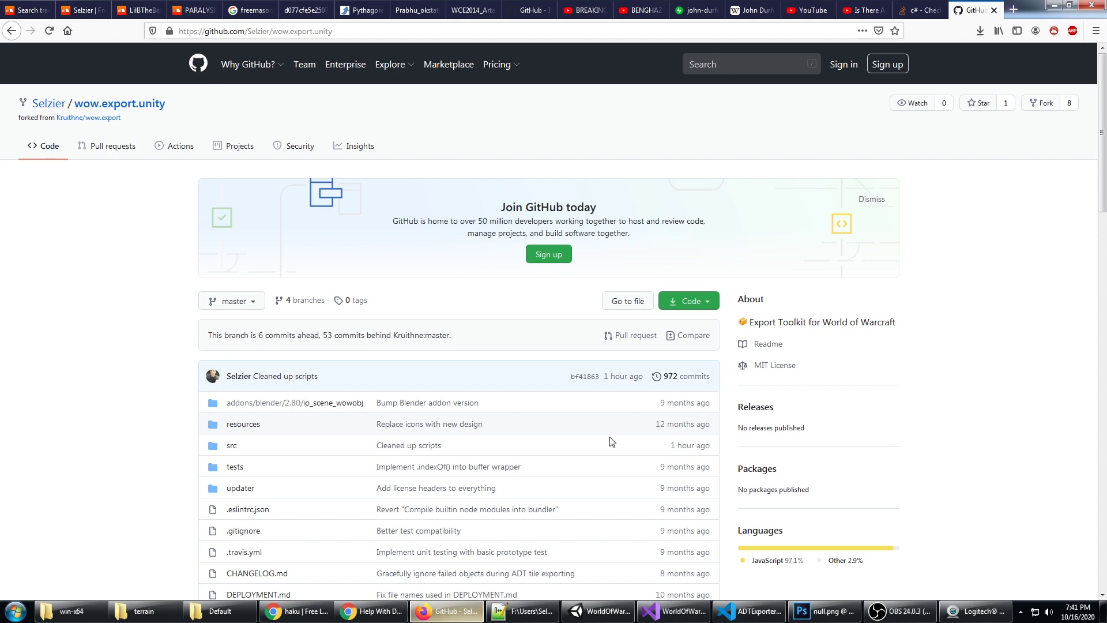
left_click_drag(1106, 124, 1078, 102)
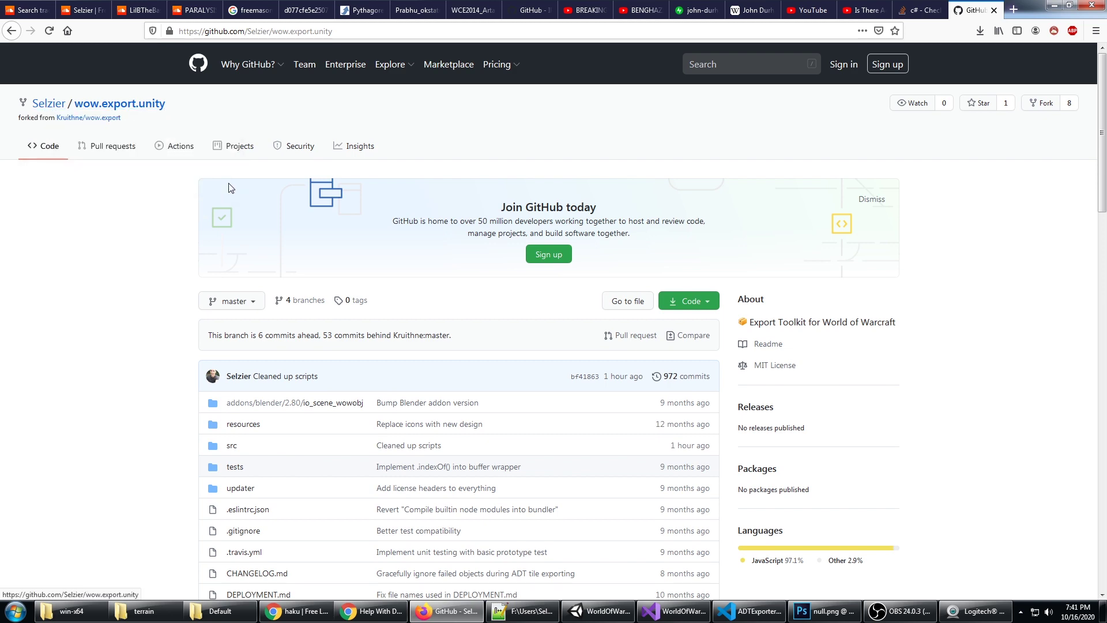
Launch wow.export.exe from the win-x64 folder and load the recent local World of Warcraft Classic installation.
left_click(72, 611)
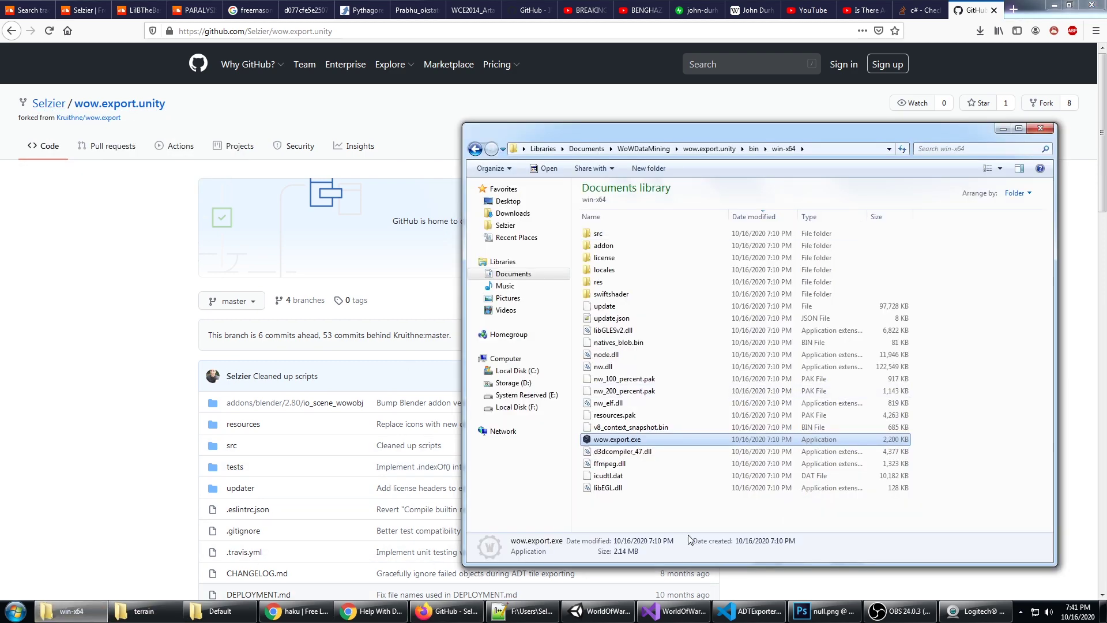
left_click(626, 442)
double_click(626, 442)
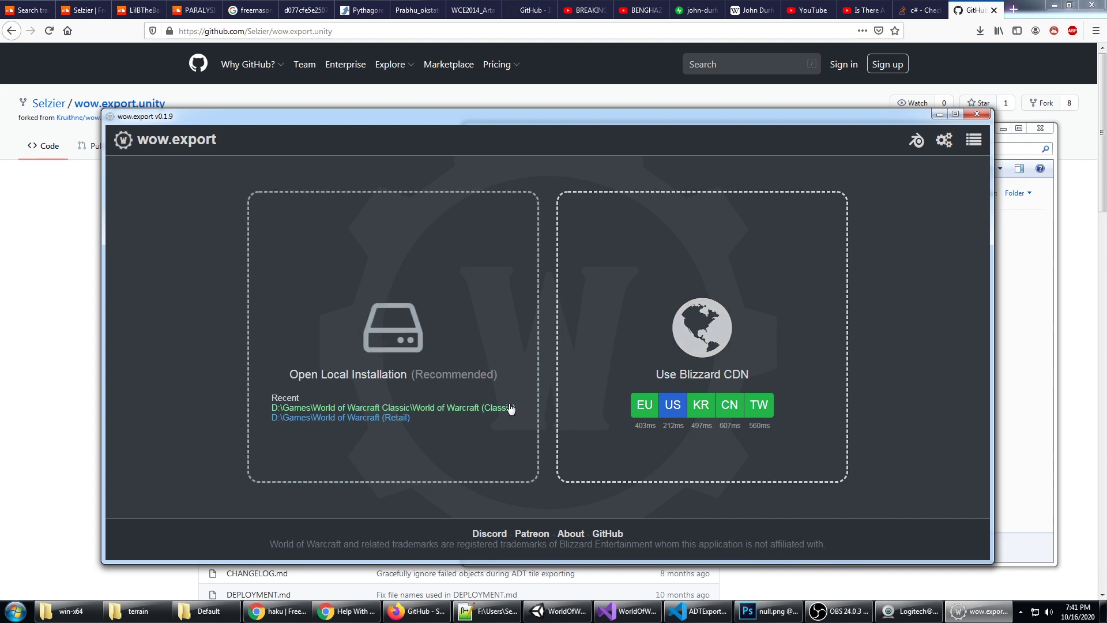
left_click(479, 408)
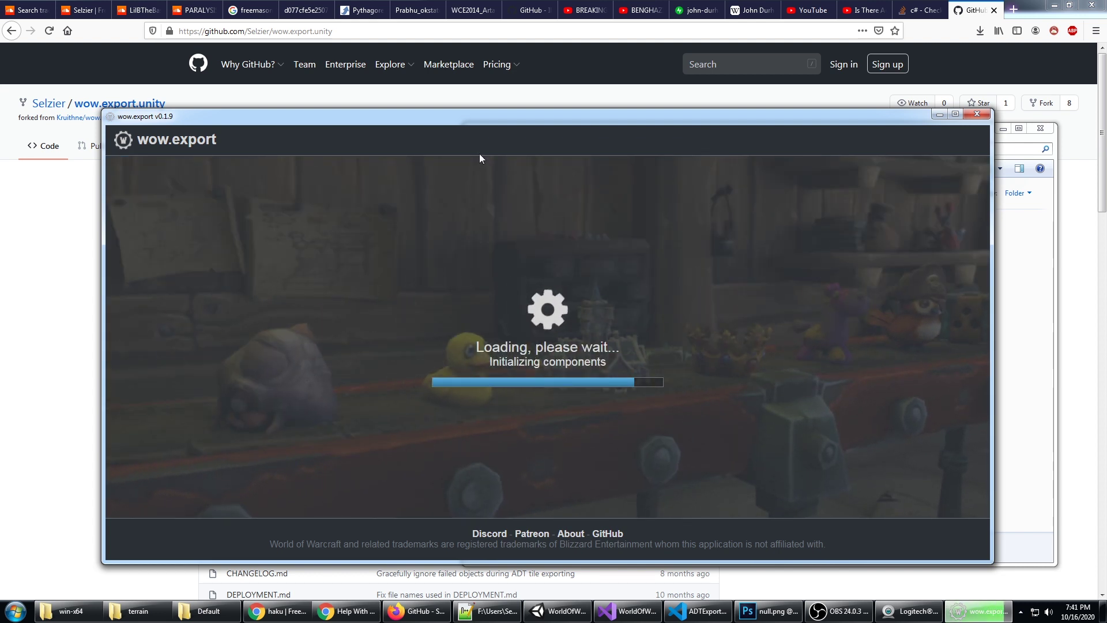
In the maps list, choose Azshara Crater (PVPZone02), select the 30 tiles covering the whole map and export them.
left_click(433, 140)
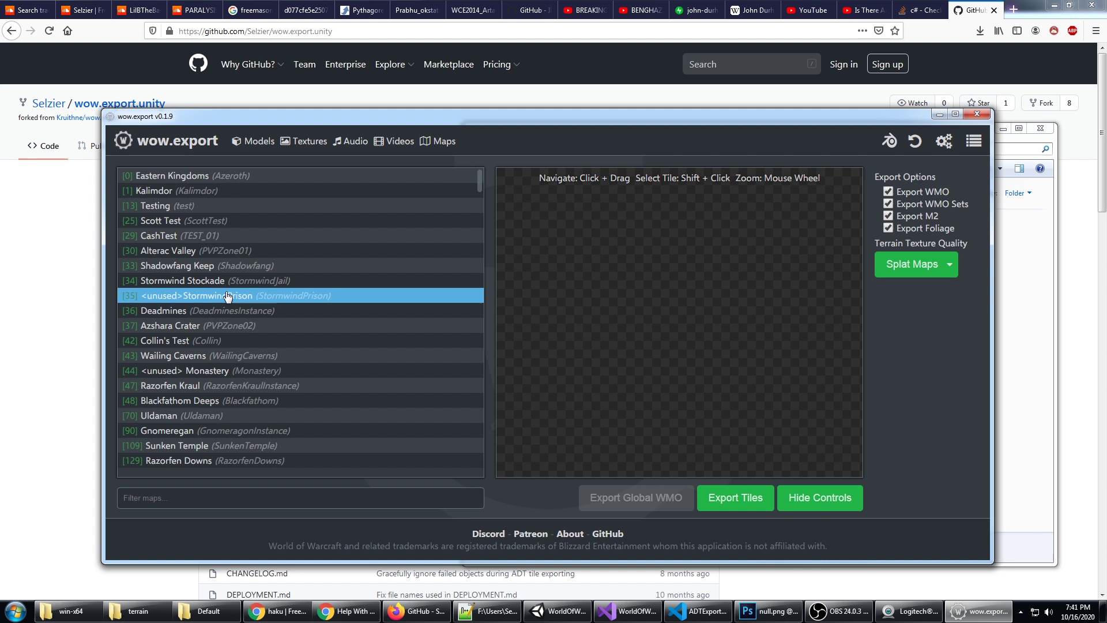
left_click(415, 326)
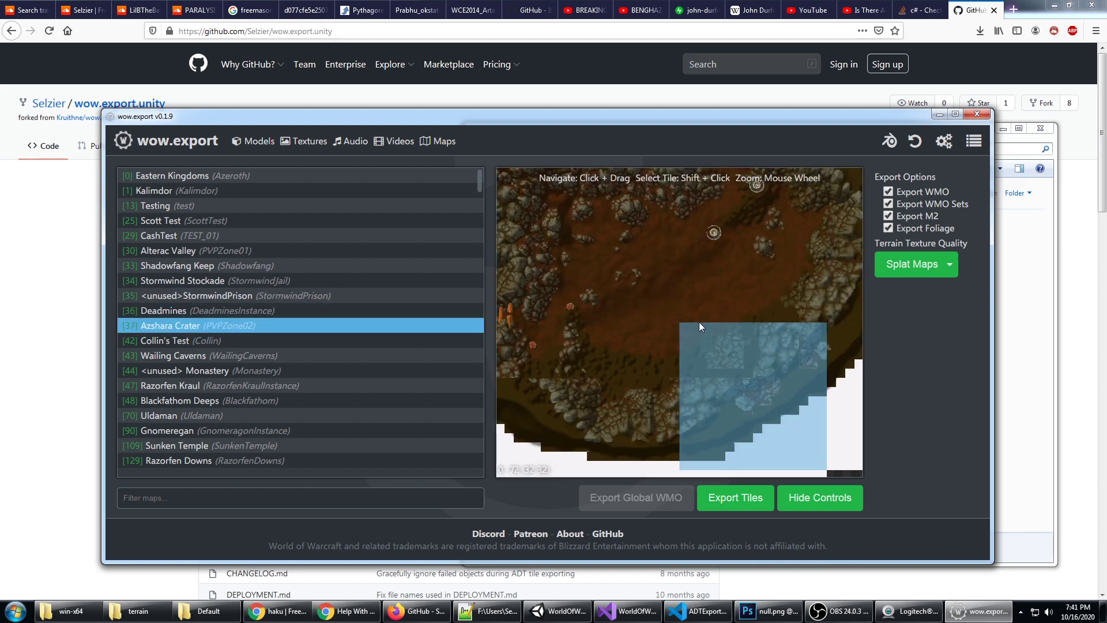
scroll(699, 319, "down", 2)
left_click_drag(638, 285, 716, 306)
scroll(676, 314, "down", 1)
scroll(717, 306, "down", 1)
left_click_drag(643, 299, 664, 298)
mouse_move(544, 232)
left_mouse_down("shift")
mouse_move(693, 230)
mouse_move(584, 283)
mouse_move(767, 349)
mouse_move(700, 428)
mouse_move(725, 327)
left_mouse_up("shift")
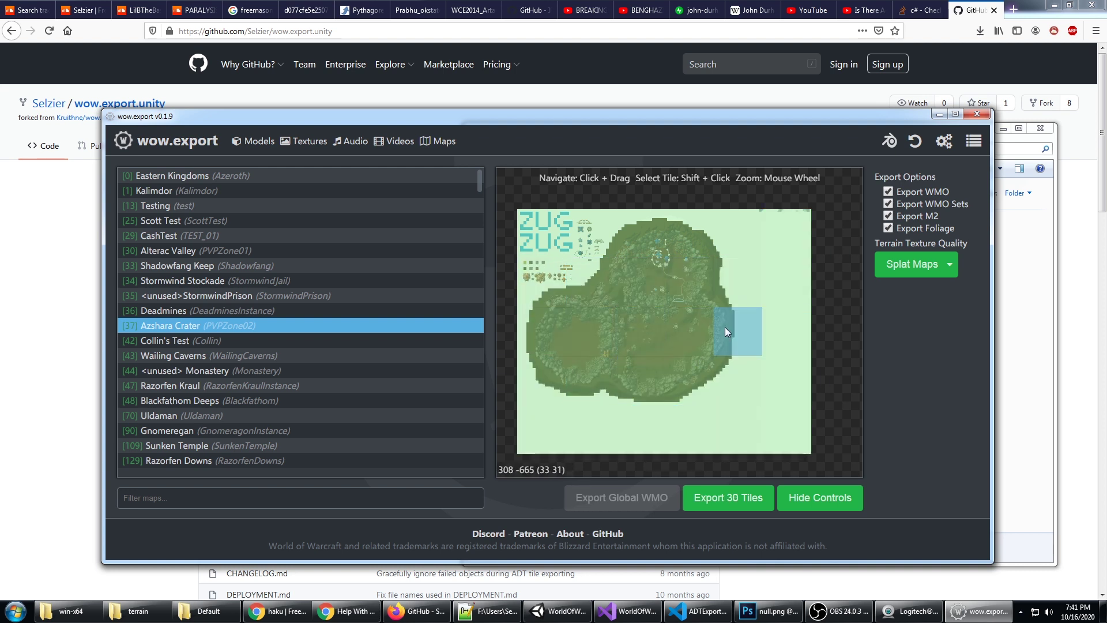
left_click(730, 500)
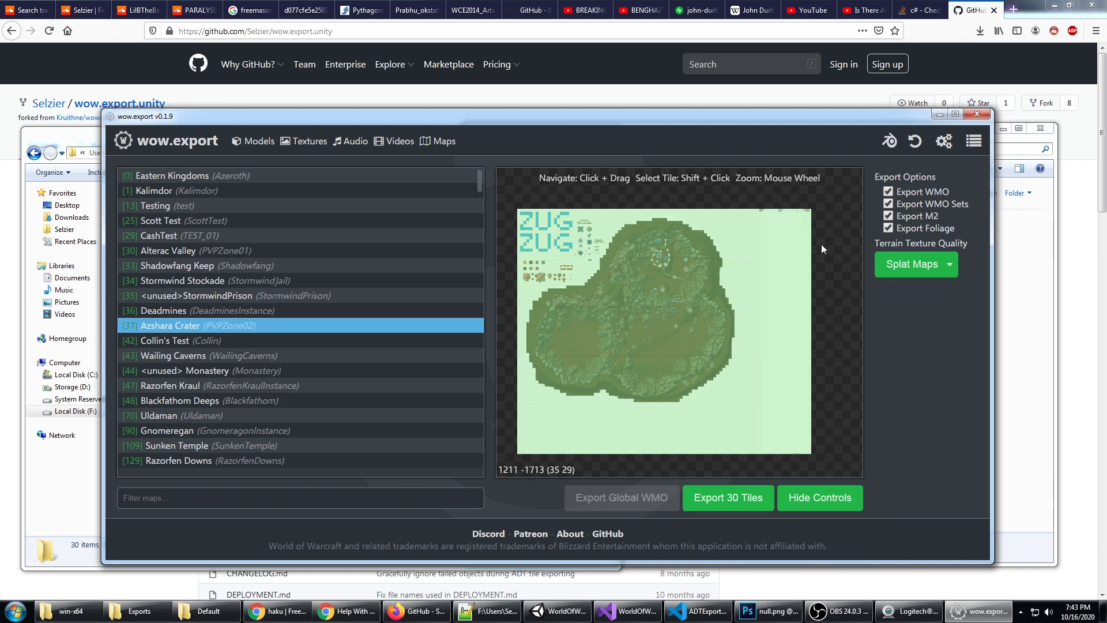
Check the Export Directory setting's full path to the Unity project's Assets\Exports folder.
left_click(944, 143)
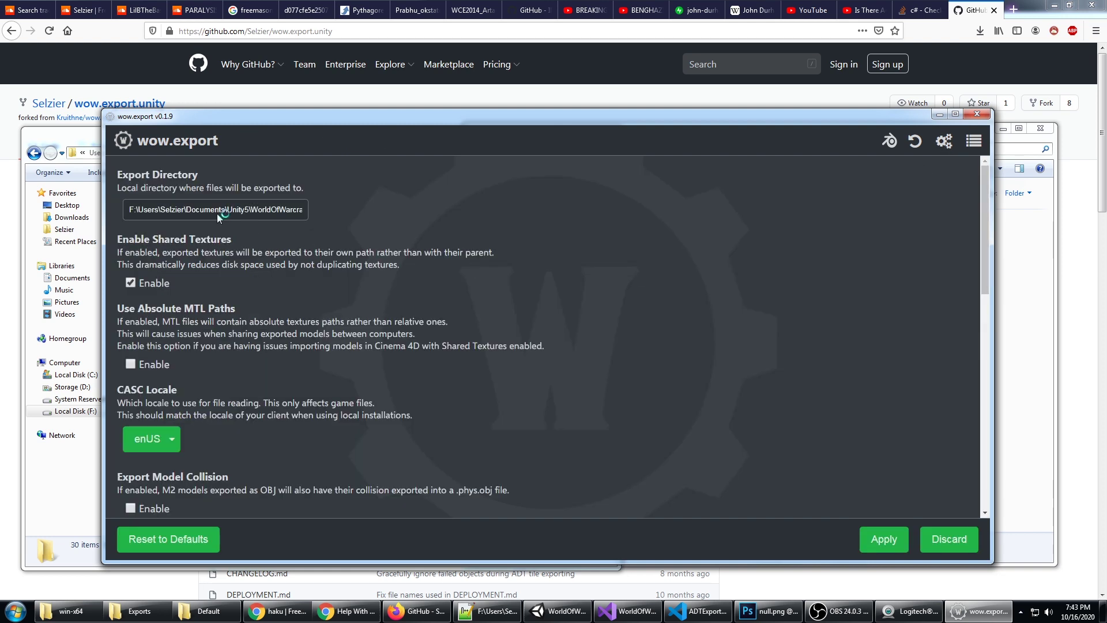
left_click(240, 211)
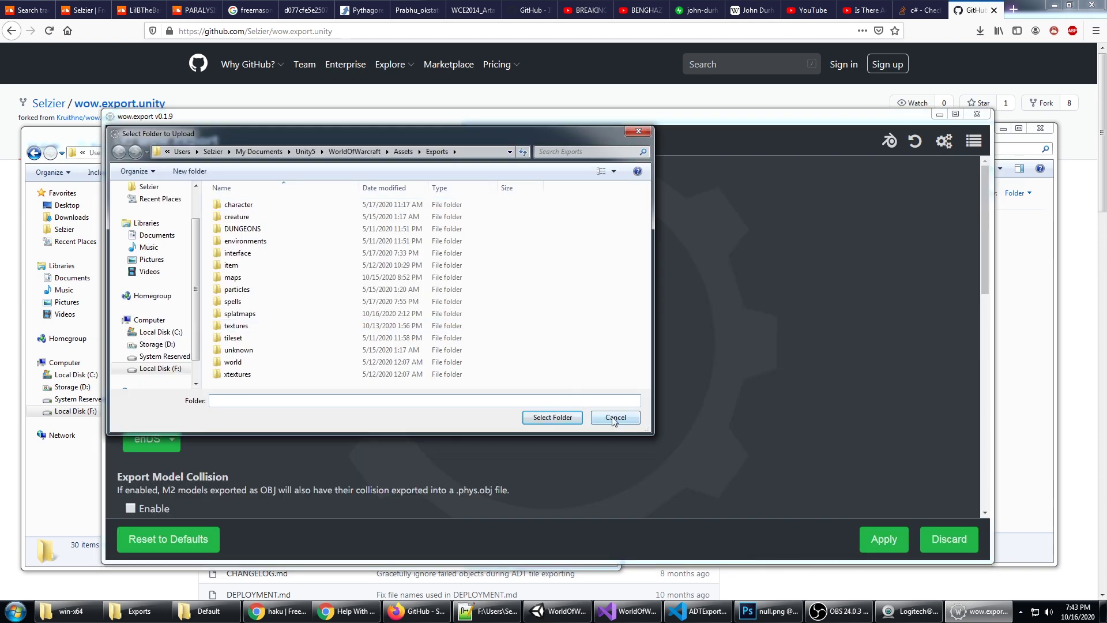
left_click(615, 419)
left_click(254, 209)
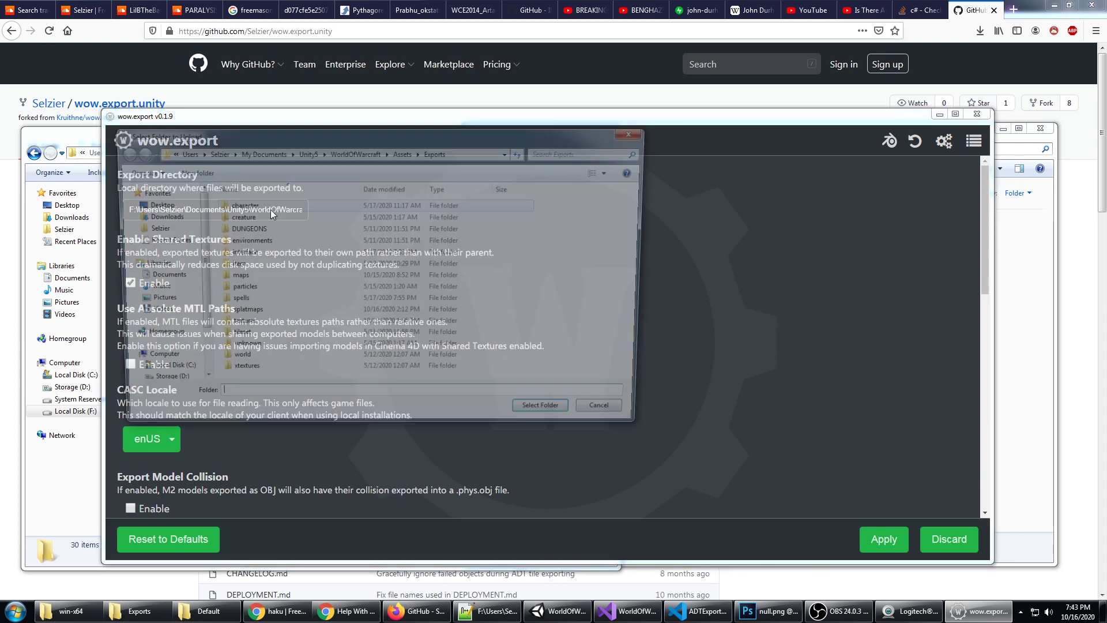
left_click(378, 152)
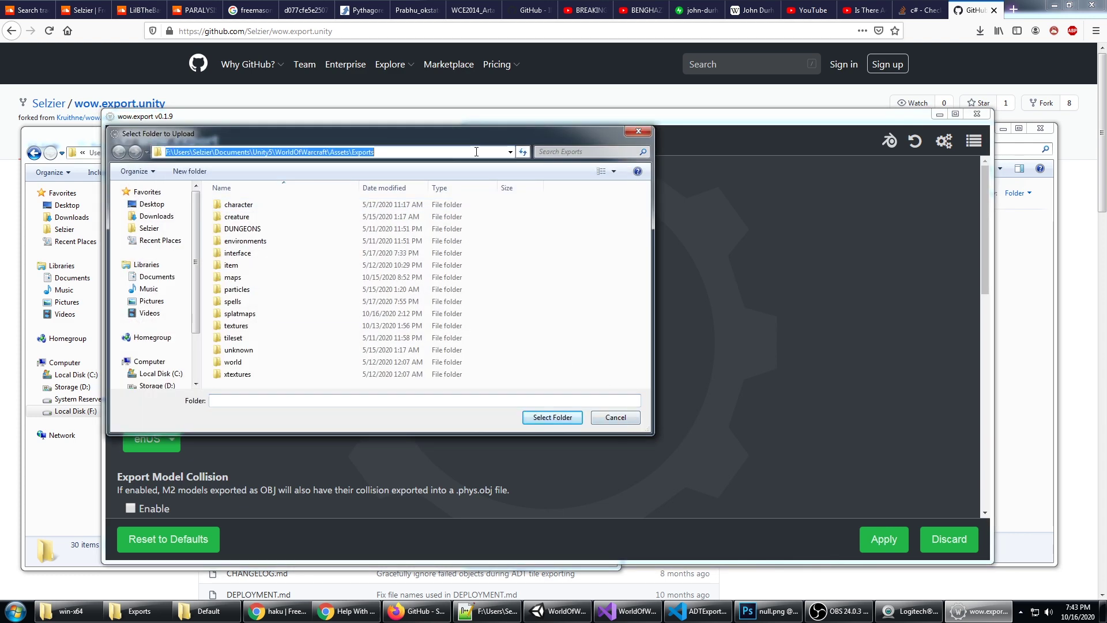
left_click(377, 153)
left_click_drag(276, 152, 340, 151)
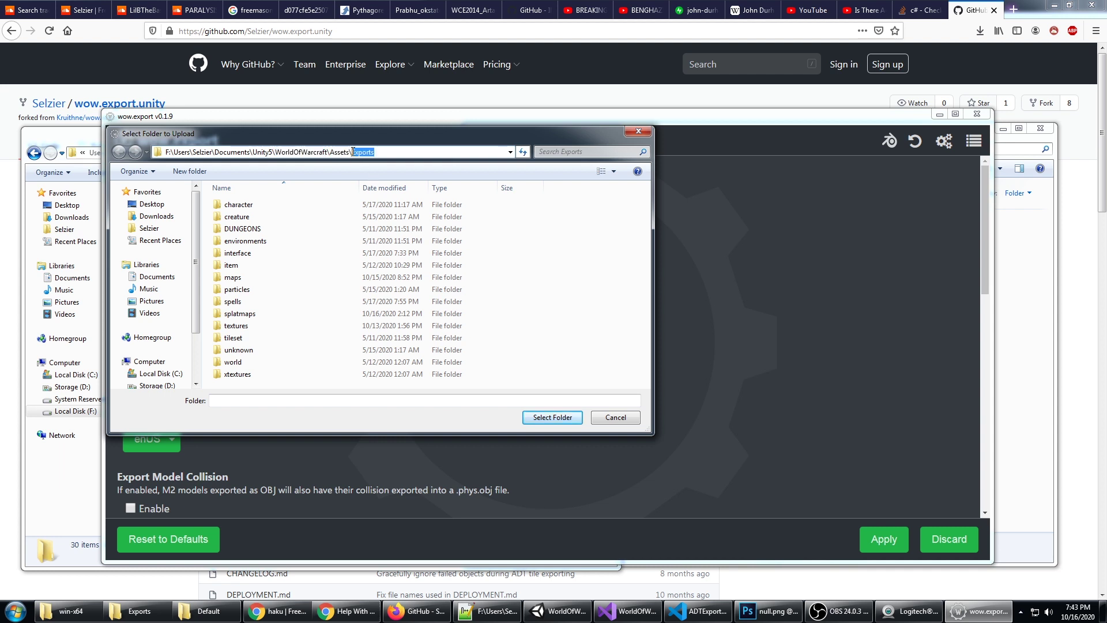
Switch to Unity and show the contents of the Exports folder under the project's Assets.
left_click(571, 611)
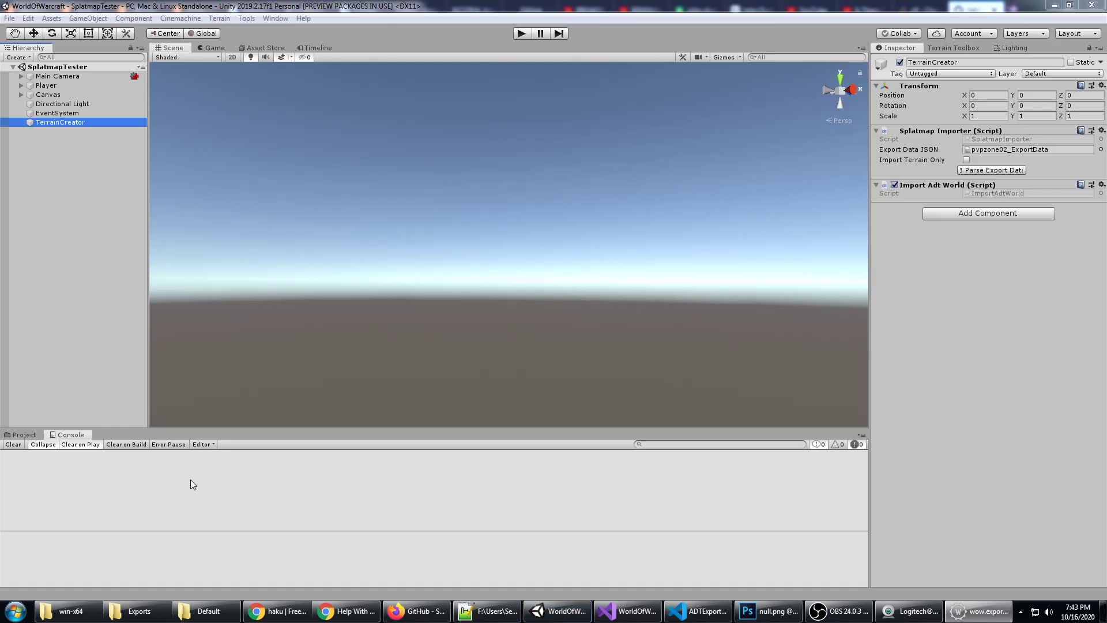
left_click(23, 435)
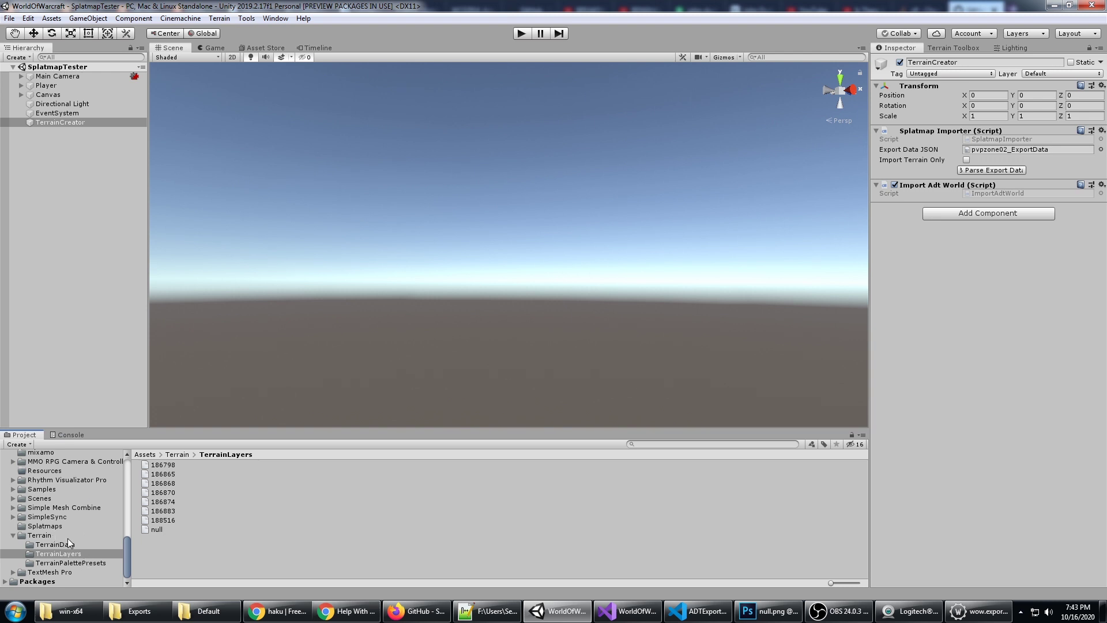
left_click_drag(128, 546, 127, 477)
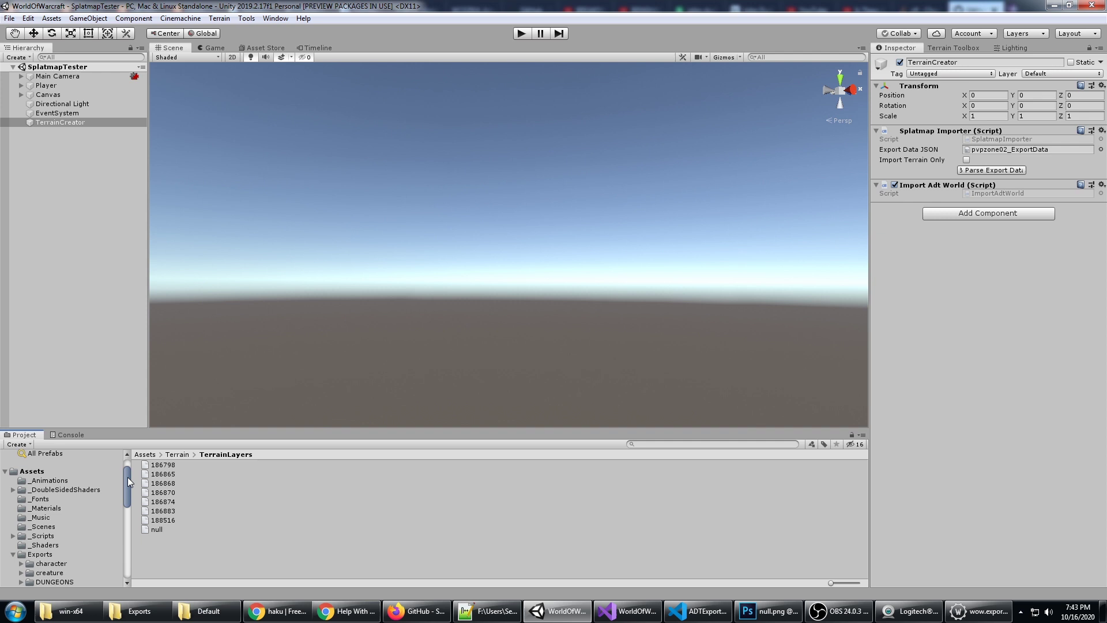
left_click(37, 543)
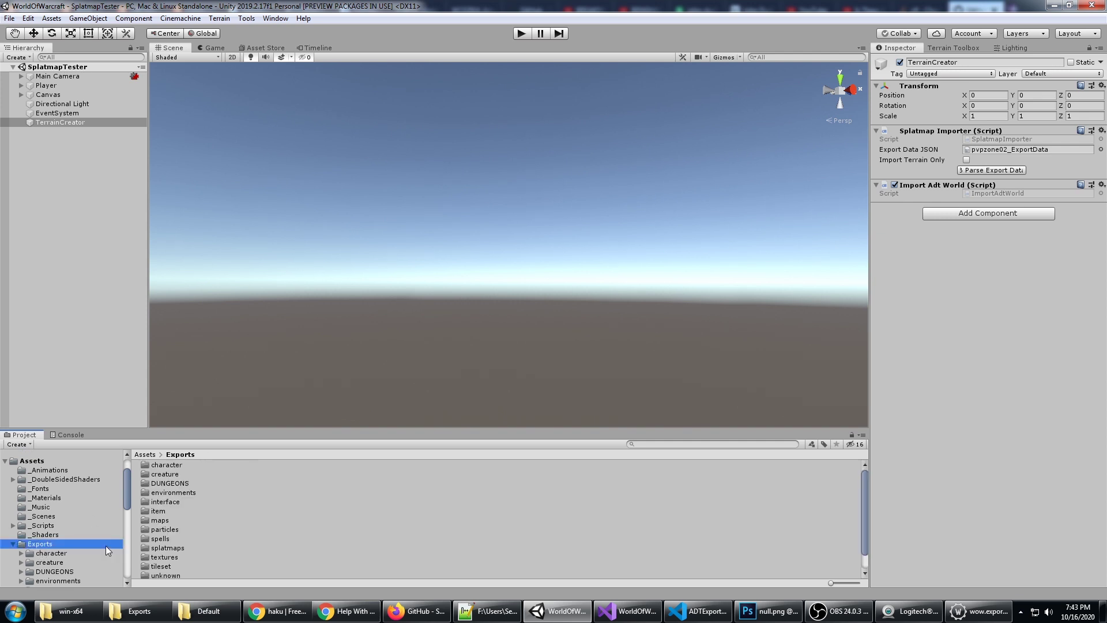
Return to wow.export, cancel the export folder selection and apply the settings.
left_click(979, 614)
left_click(615, 417)
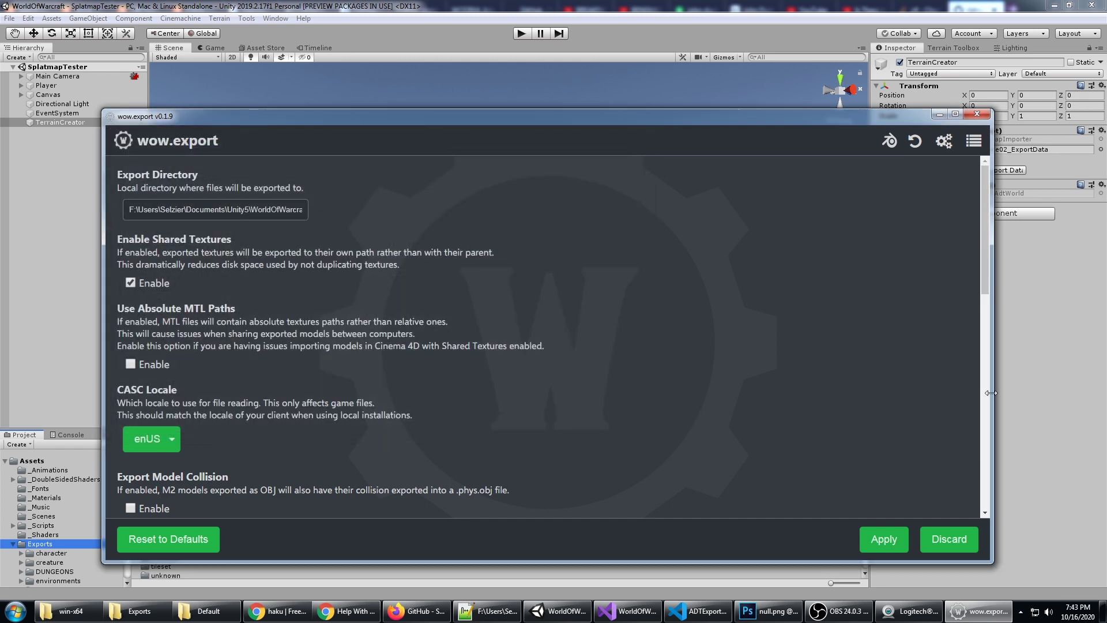
left_click(900, 548)
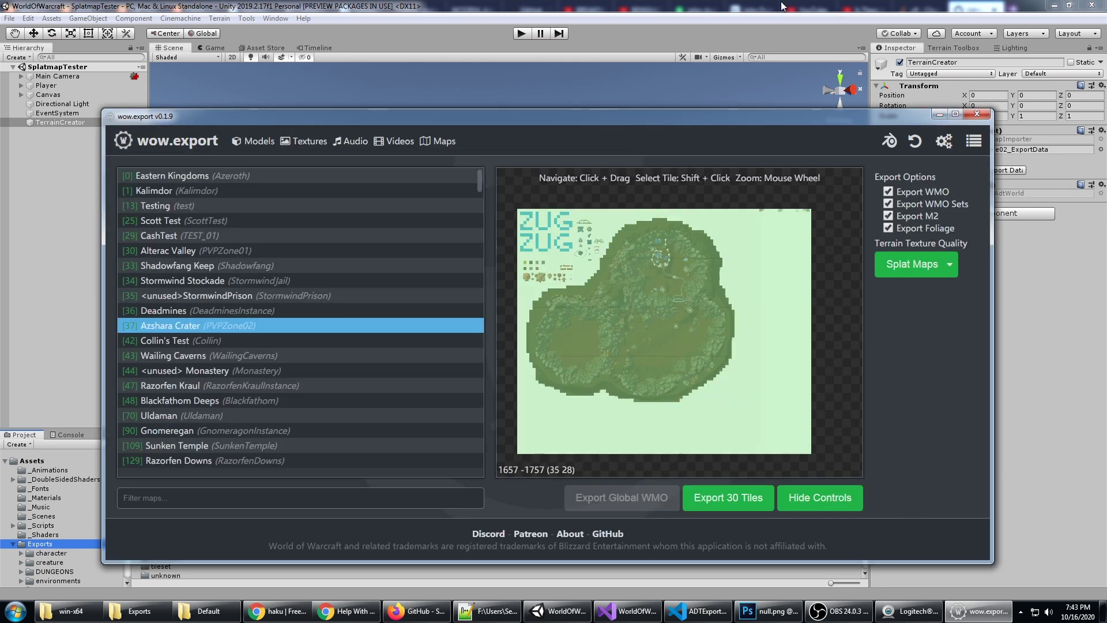
Switch back to Unity, open the maps folder inside Exports and select the pvpzone02_ExportData file.
left_click(939, 114)
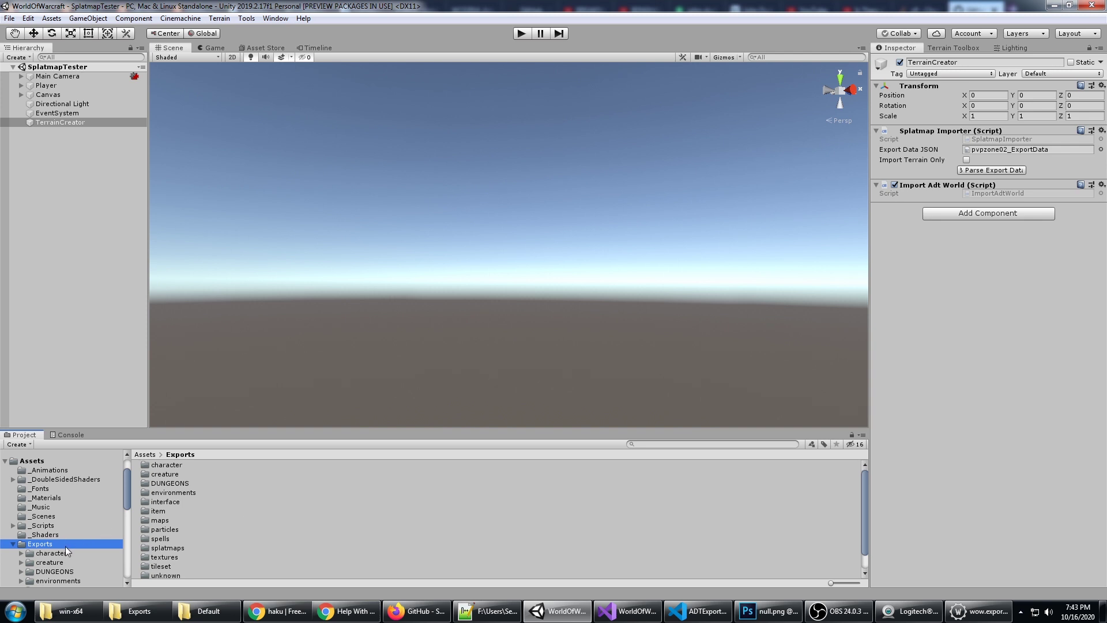
scroll(118, 490, "down", 5)
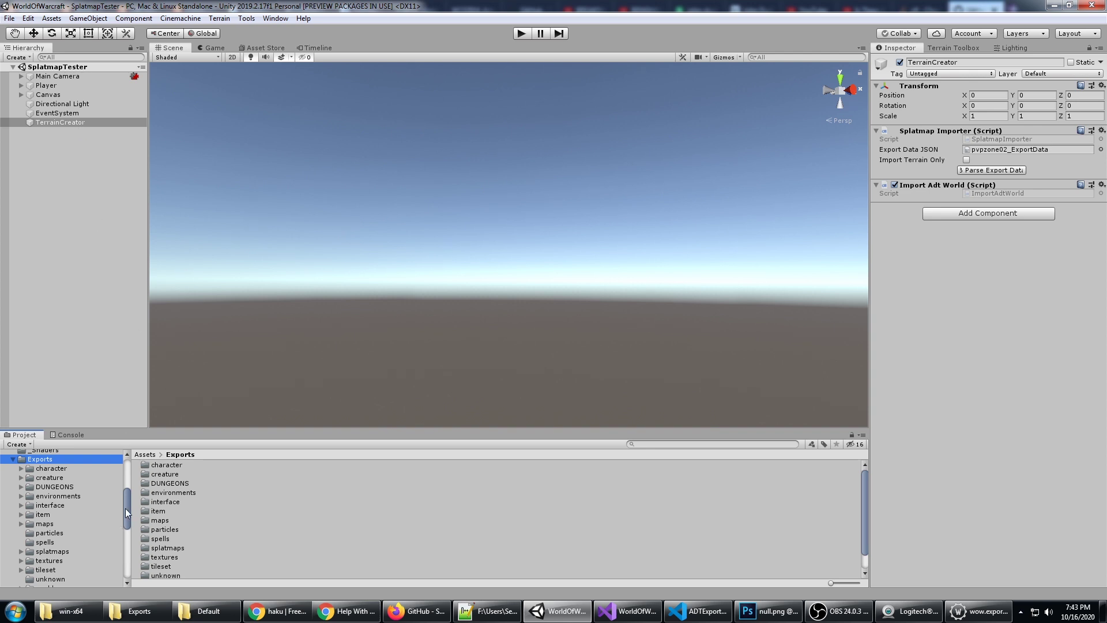
scroll(127, 518, "down", 2)
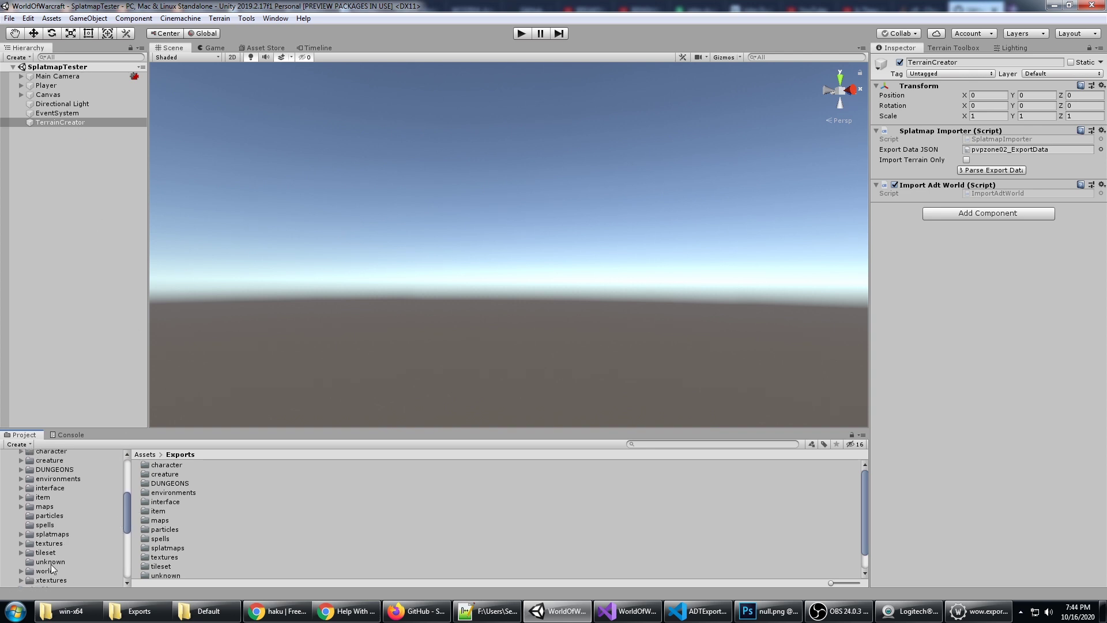
left_click(50, 570)
left_click(45, 507)
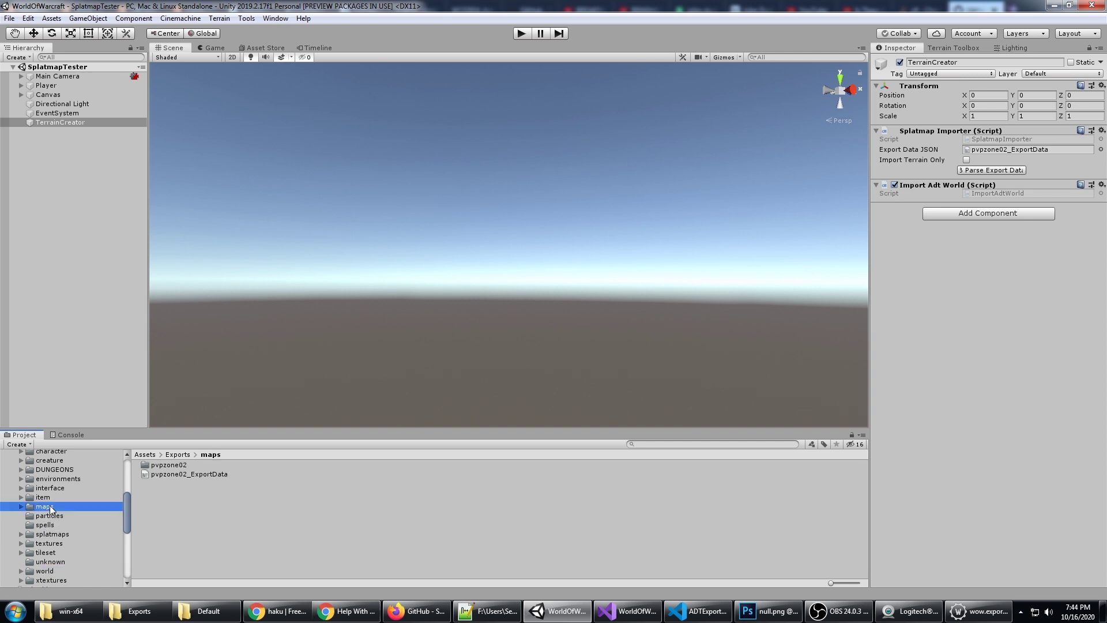
left_click(180, 466)
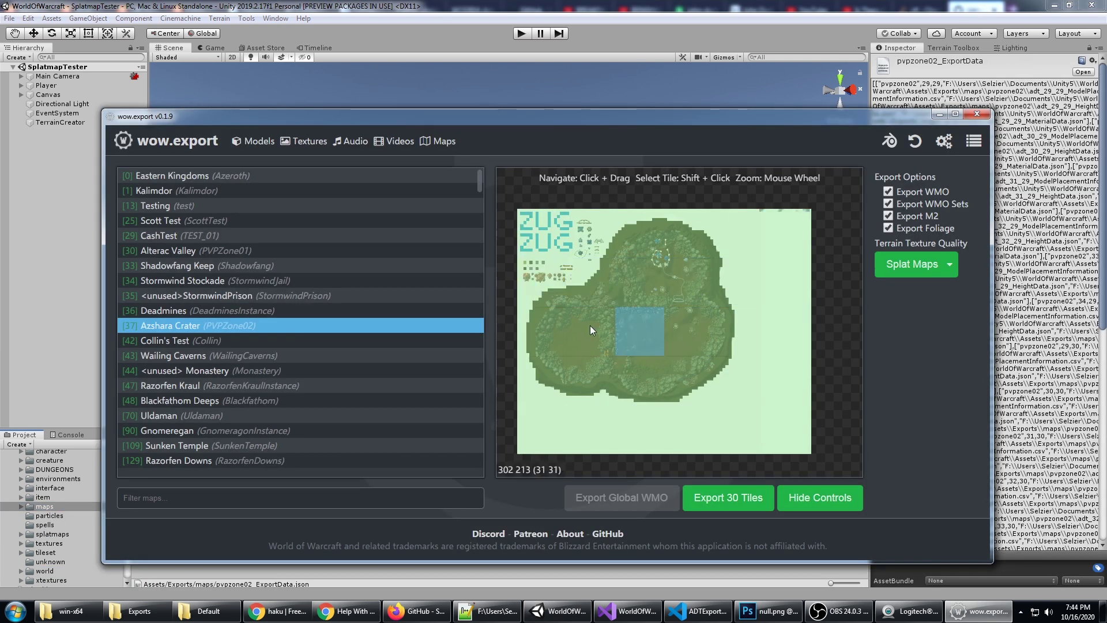
Assign pvpzone02_ExportData as the Export Data JSON of TerrainCreator's Splatmap Importer.
left_click(940, 114)
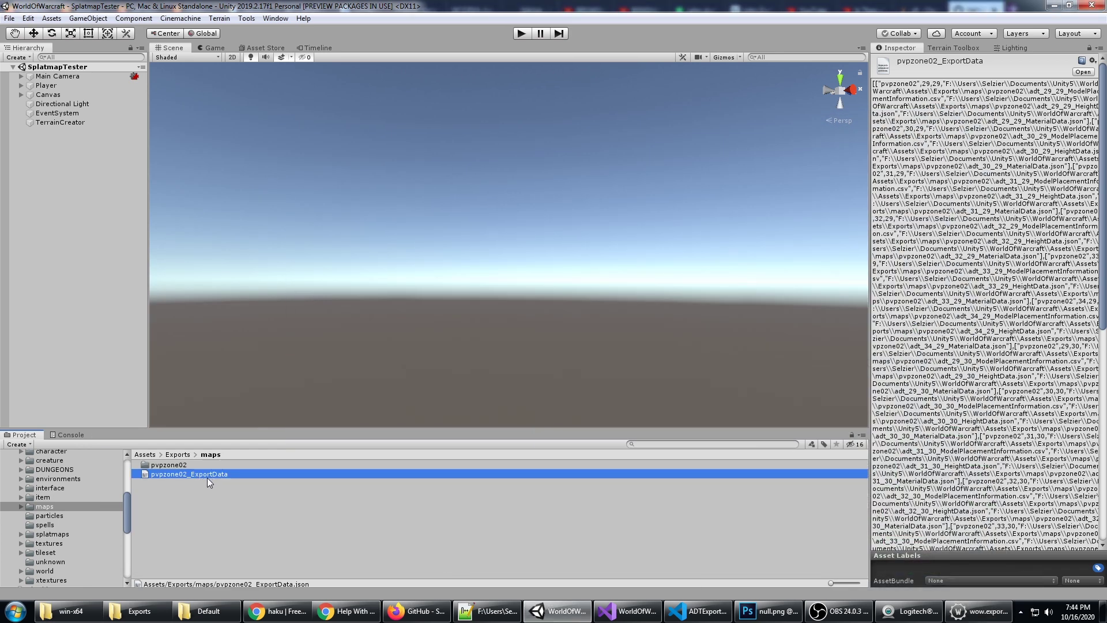
left_click(74, 122)
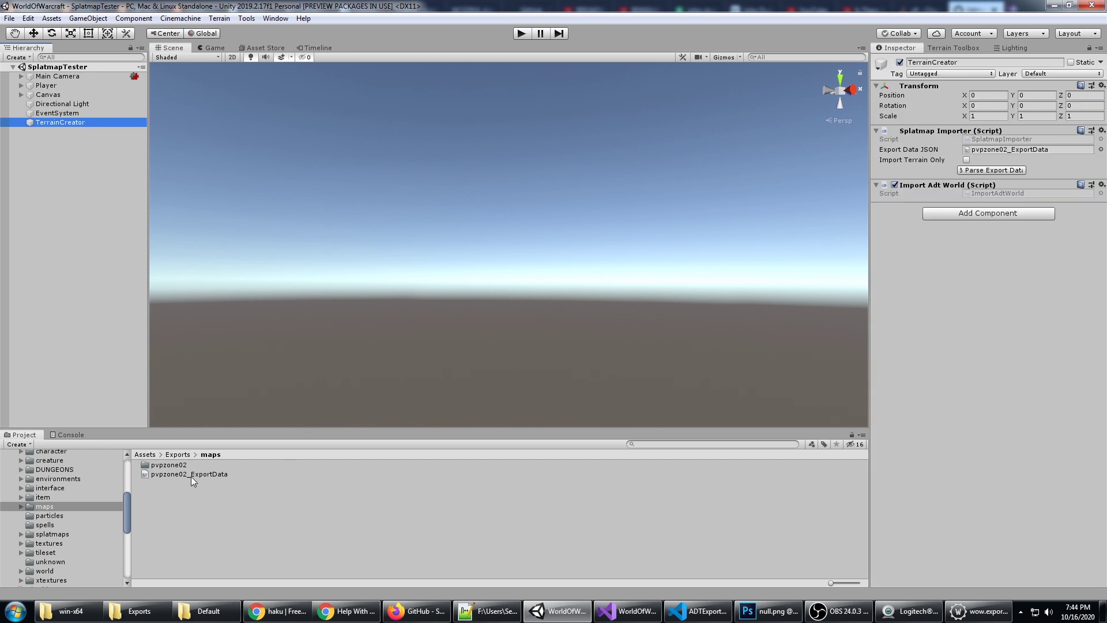
left_click_drag(191, 475, 996, 156)
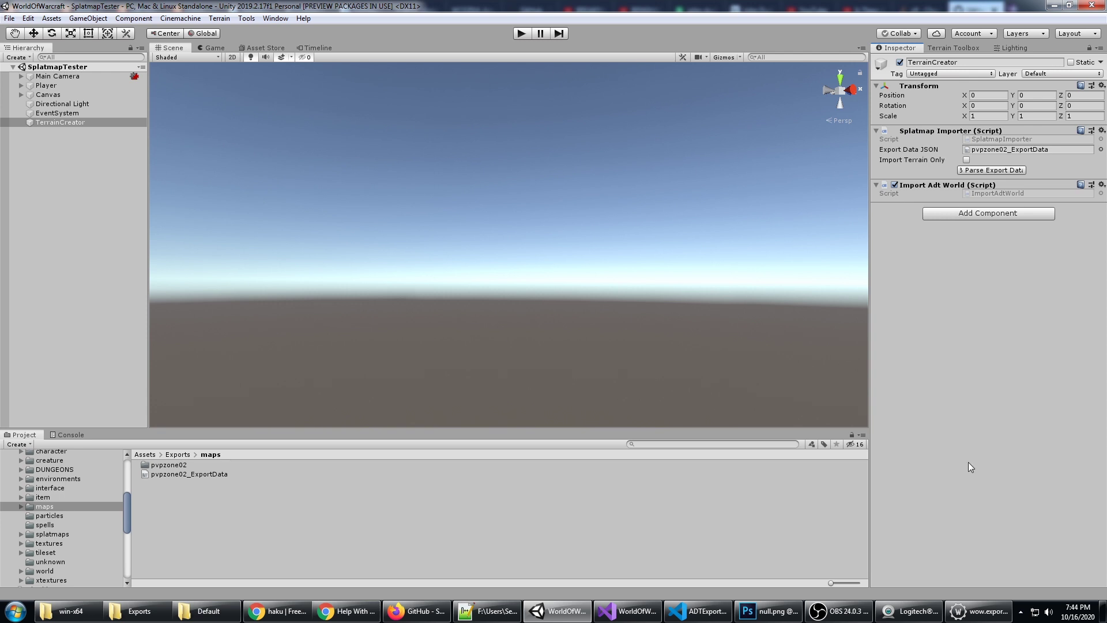
Switch to wow.export to review the selected Azshara Crater tiles, and return to Unity.
left_click(979, 611)
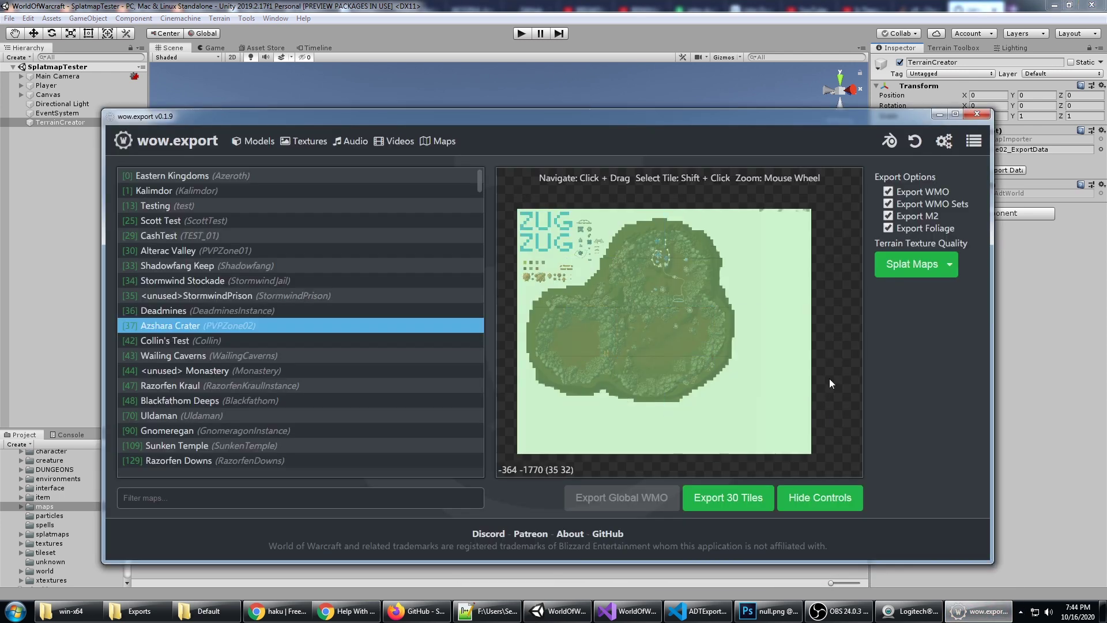
left_click(940, 114)
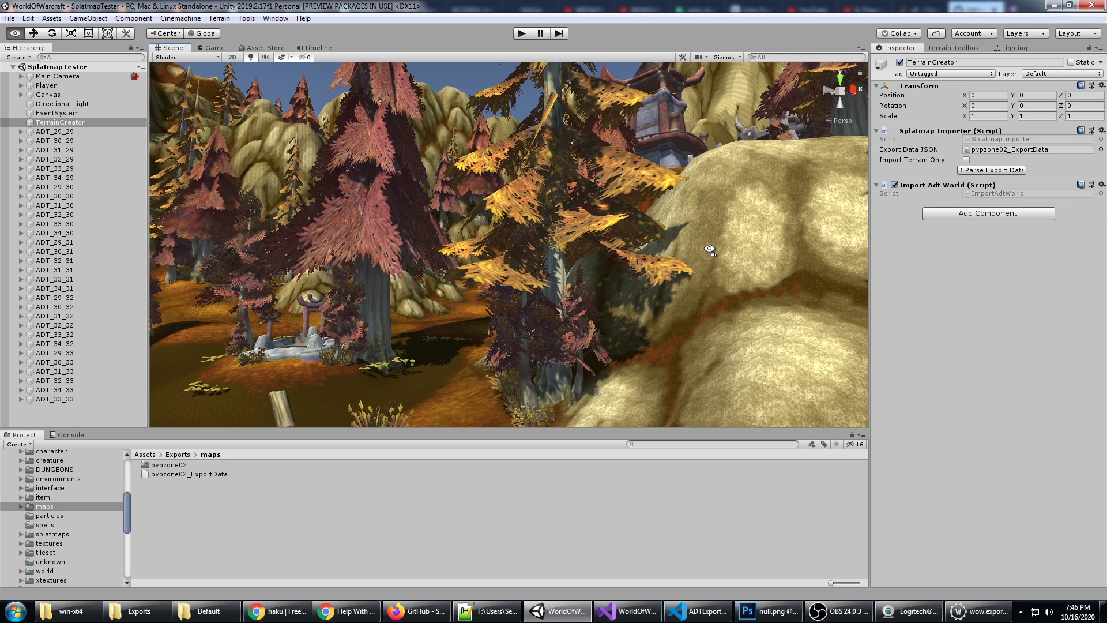
Examine the imported Azshara Crater terrain in the scene, from the trees at ground level to the whole map.
right_click_drag(709, 250, 659, 267)
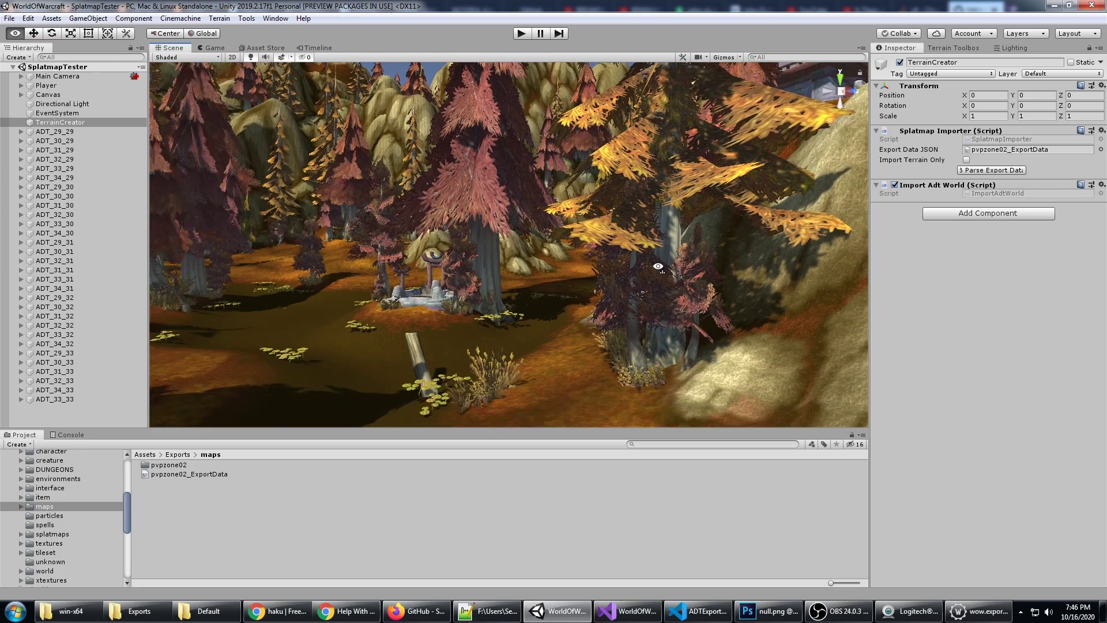
left_click_drag(658, 267, 612, 320, "alt")
scroll(617, 232, "down", 5)
right_click_drag(620, 228, 558, 314)
scroll(601, 278, "down", 10)
scroll(605, 269, "down", 10)
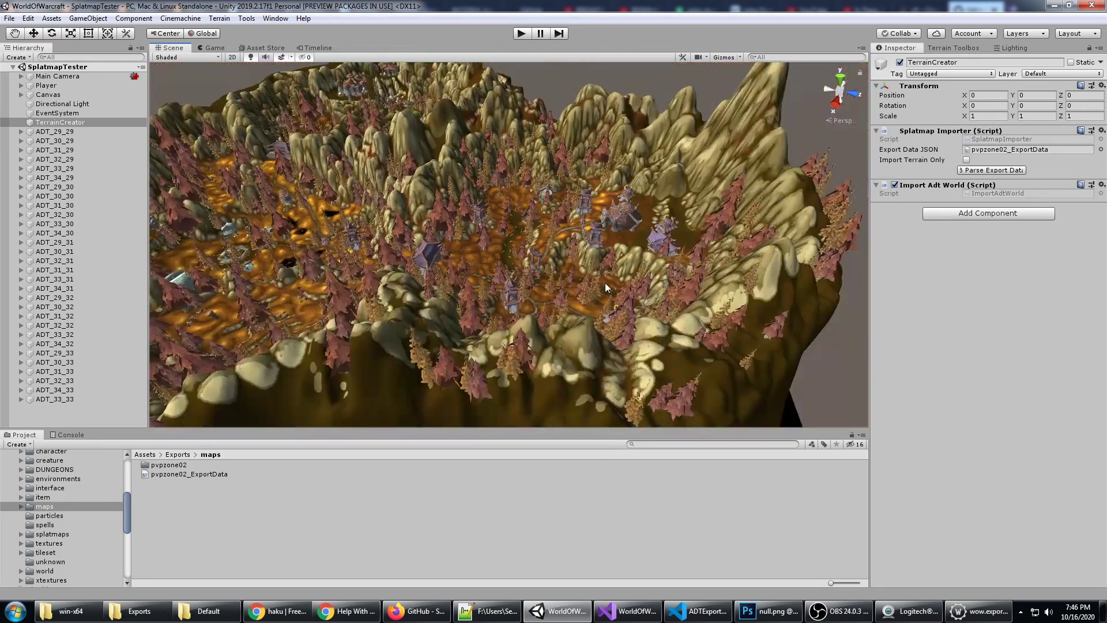
left_click_drag(568, 327, 659, 302, "alt")
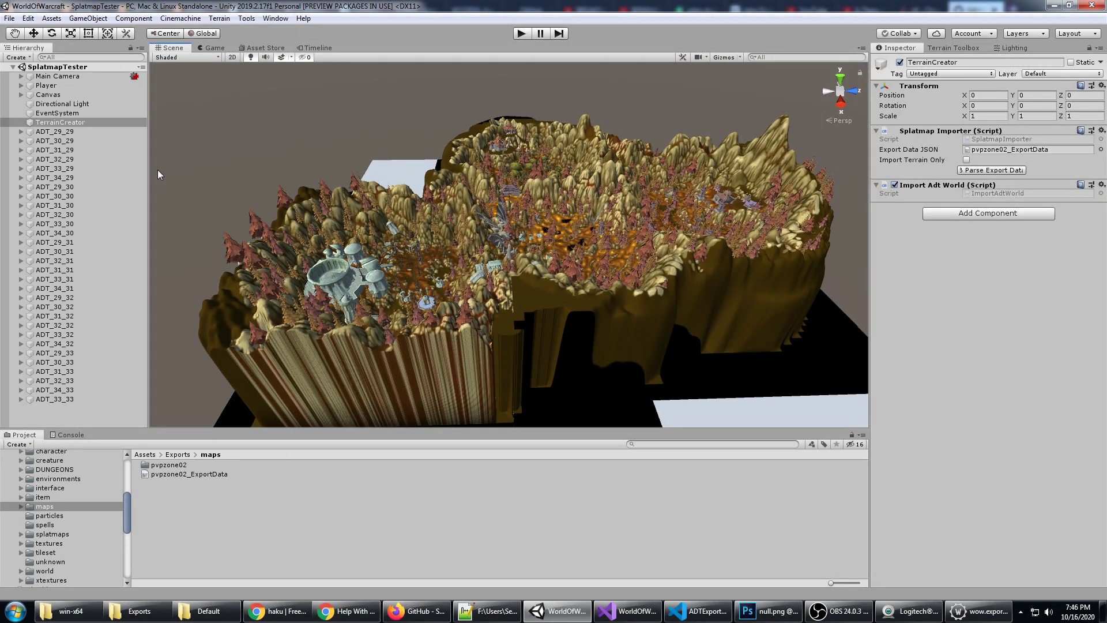
Inspect the Doodads and WMOs groups of the ADT_29_32 tile in the scene hierarchy, and collapse the tile.
left_click(258, 287)
left_click(257, 287)
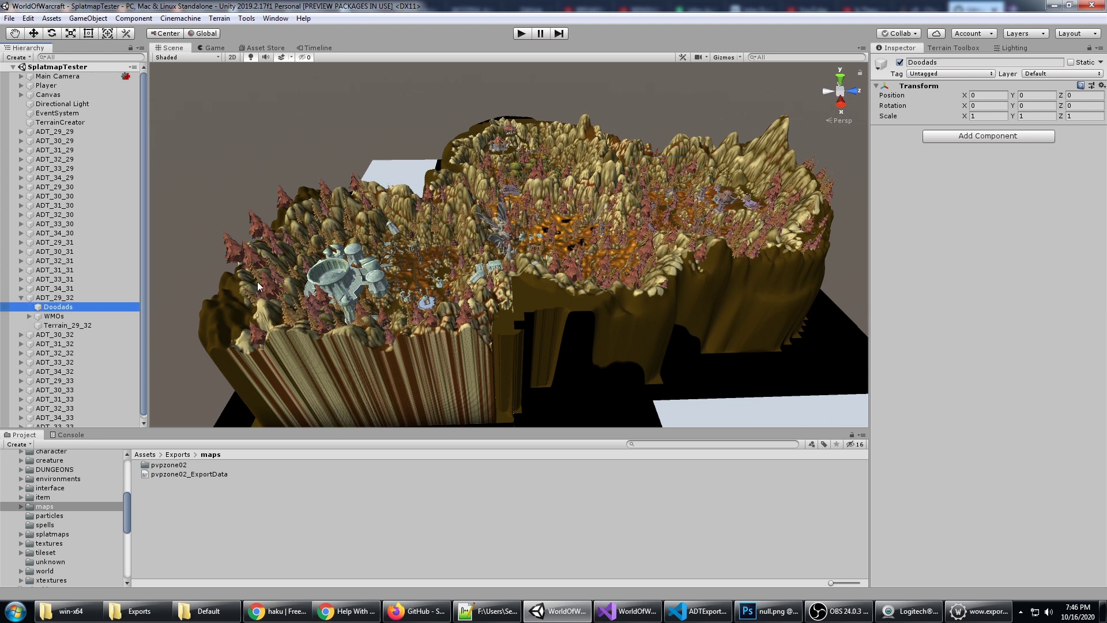
left_click(62, 316)
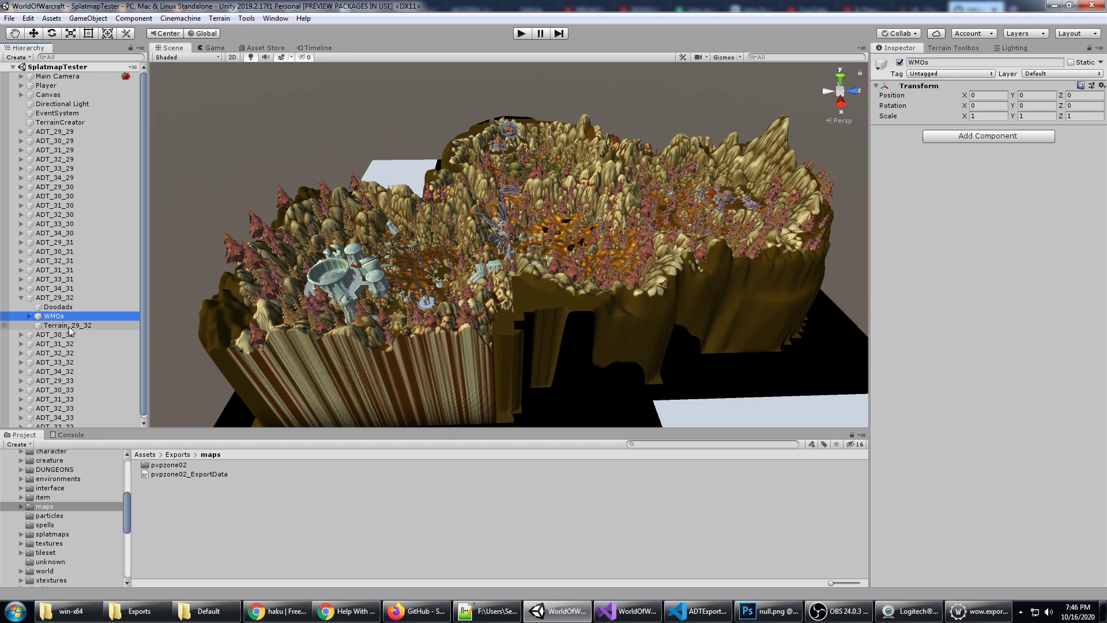
left_click(21, 297)
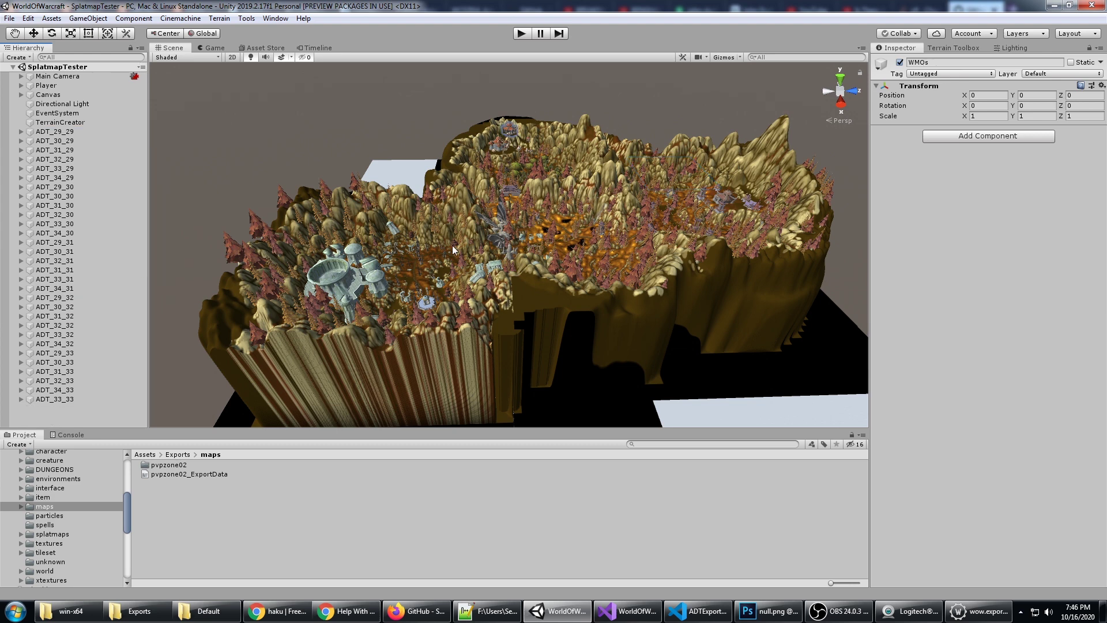
Check which objects the ADT_30_33 tile contains, and collapse it.
left_click(21, 363)
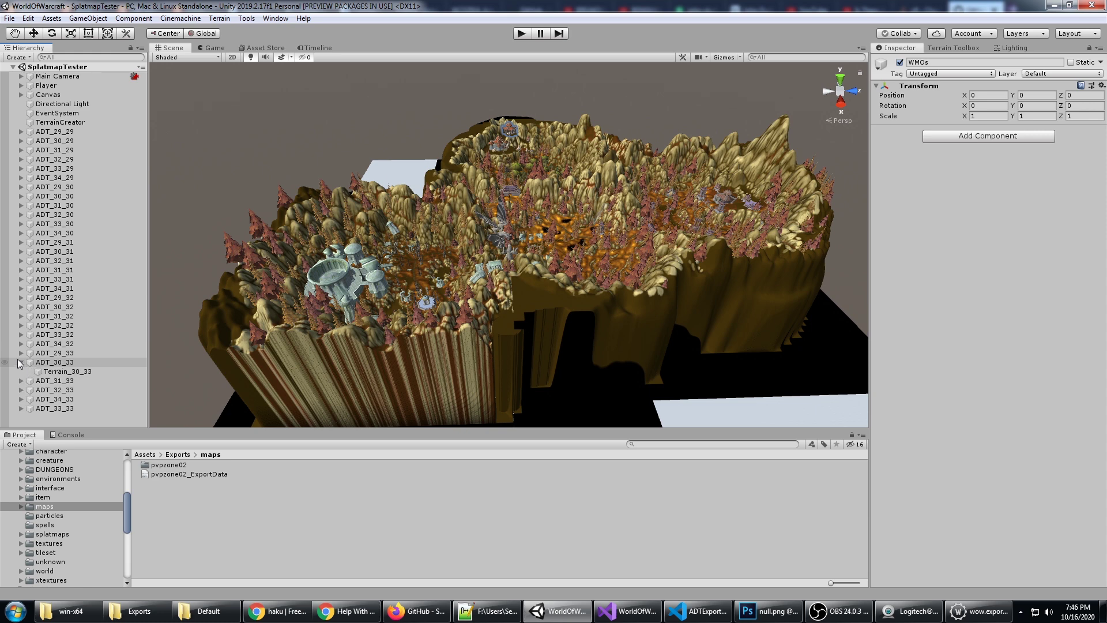
left_click(24, 362)
left_click(21, 362)
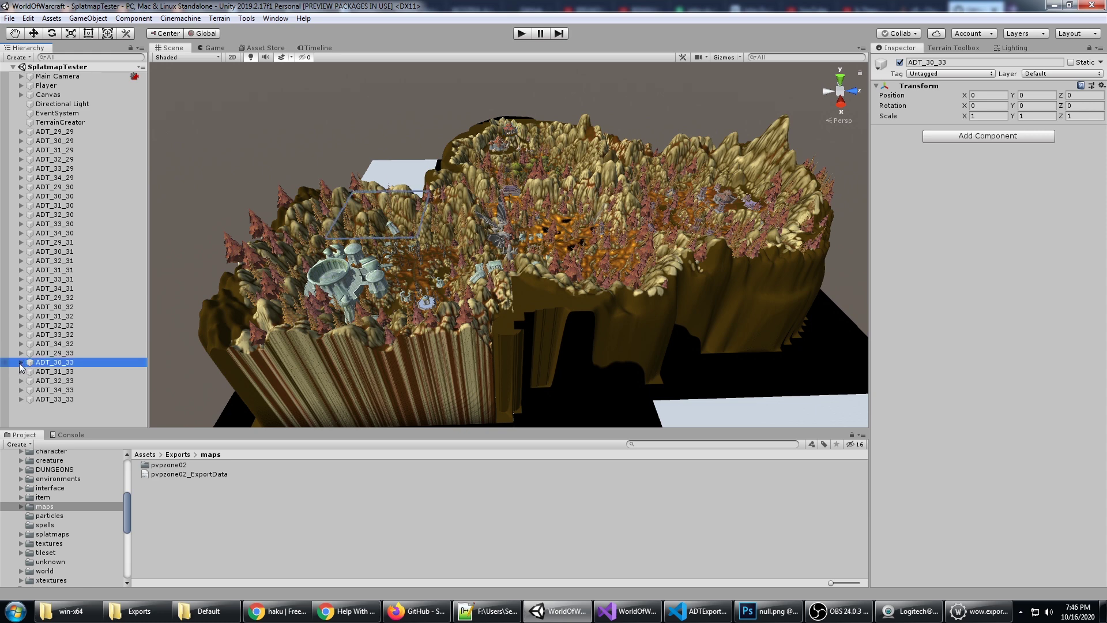
Expand the ADT_32_32 tile and select its Doodads, WMOs and Terrain_32_32 in turn to see what each covers on the map.
left_click(22, 325)
left_click(98, 334)
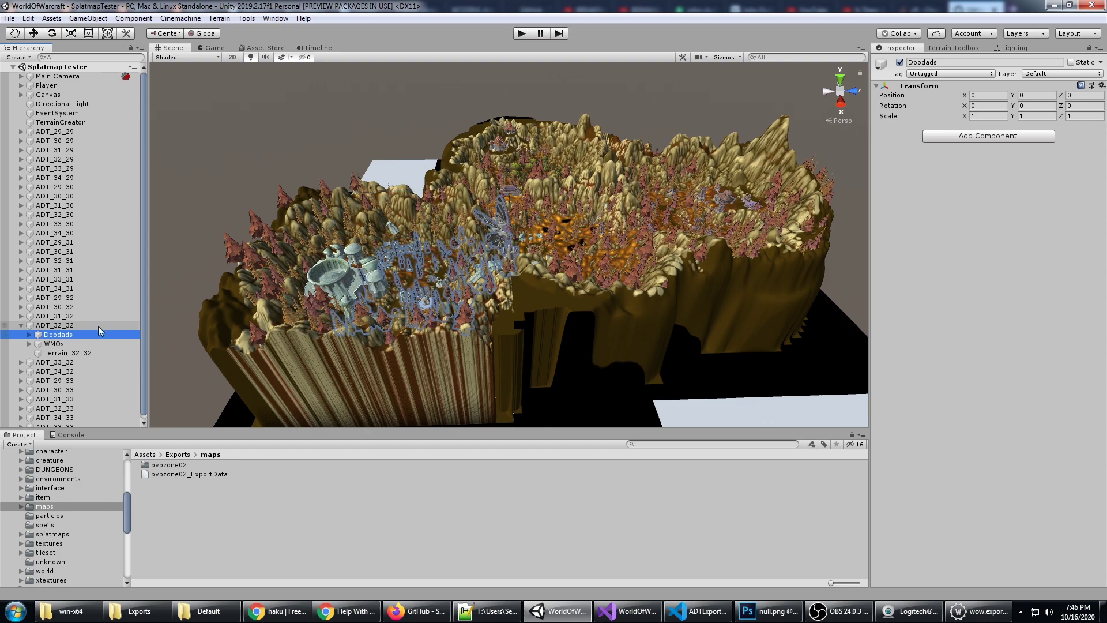
middle_click_drag(539, 263, 673, 219)
left_click_drag(673, 219, 623, 213, "alt")
scroll(568, 280, "up", 4)
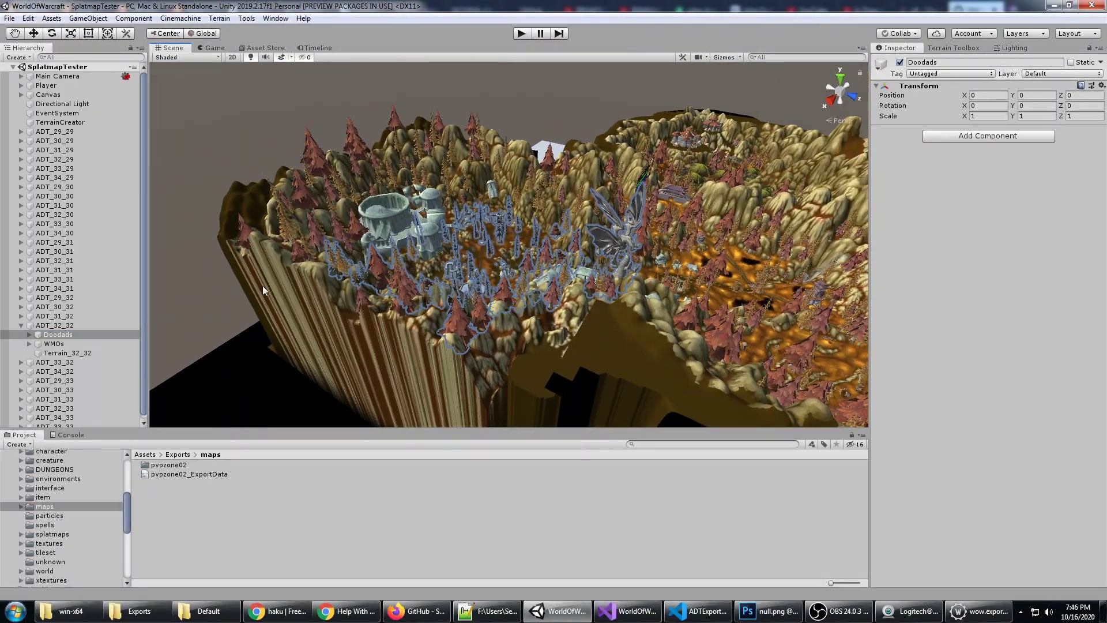
left_click(58, 344)
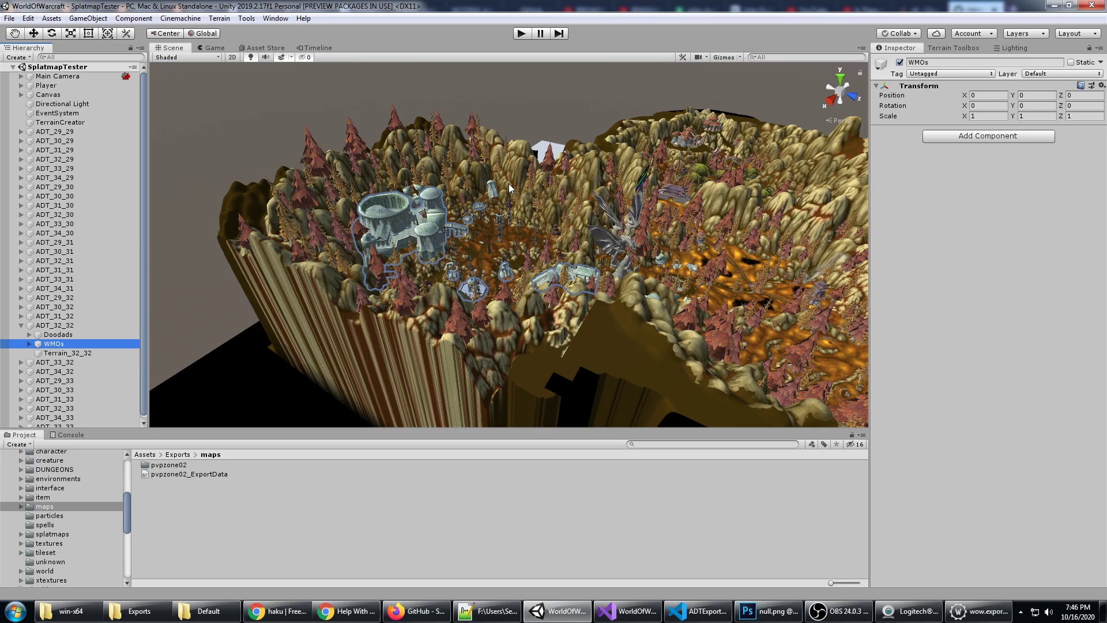
left_click(64, 353)
left_click_drag(453, 272, 620, 245, "alt")
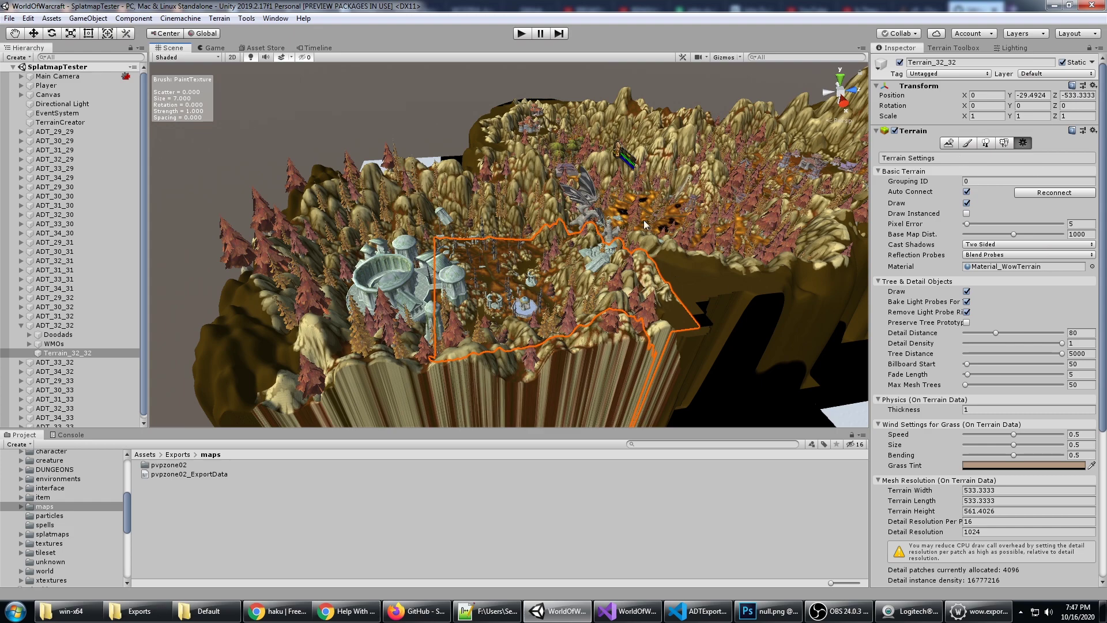
Examine the imported map around Terrain_32_32 from the overview down through the stone tunnel to the forest floor.
left_click_drag(515, 207, 605, 204, "alt")
middle_click_drag(605, 205, 554, 256)
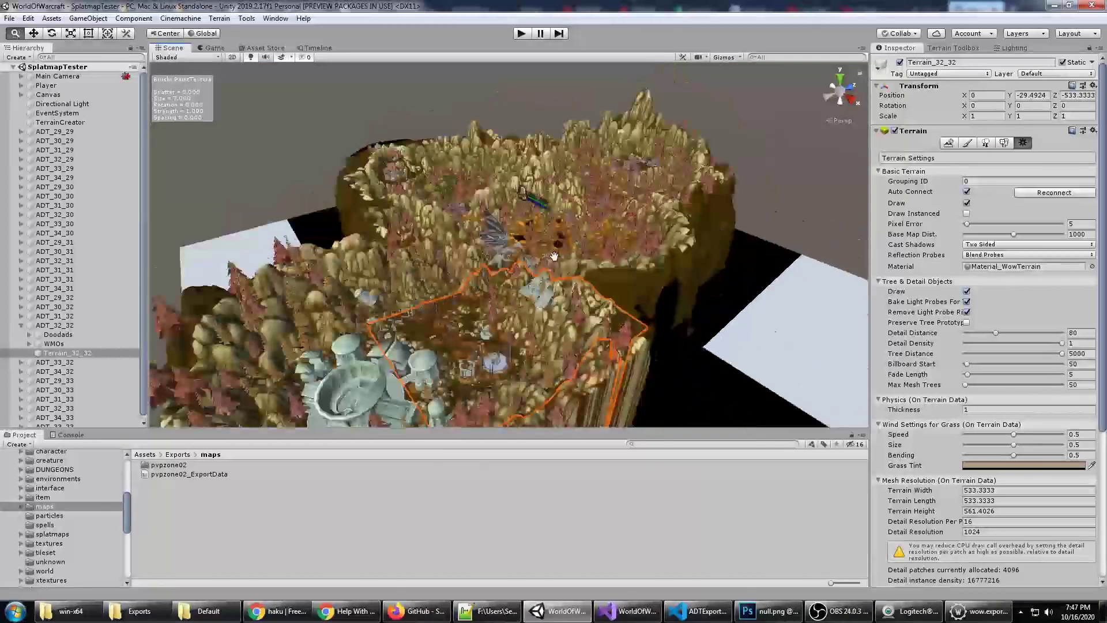
key("w")
right_click_drag(554, 256, 811, 129)
key("w")
scroll(620, 266, "up", 1)
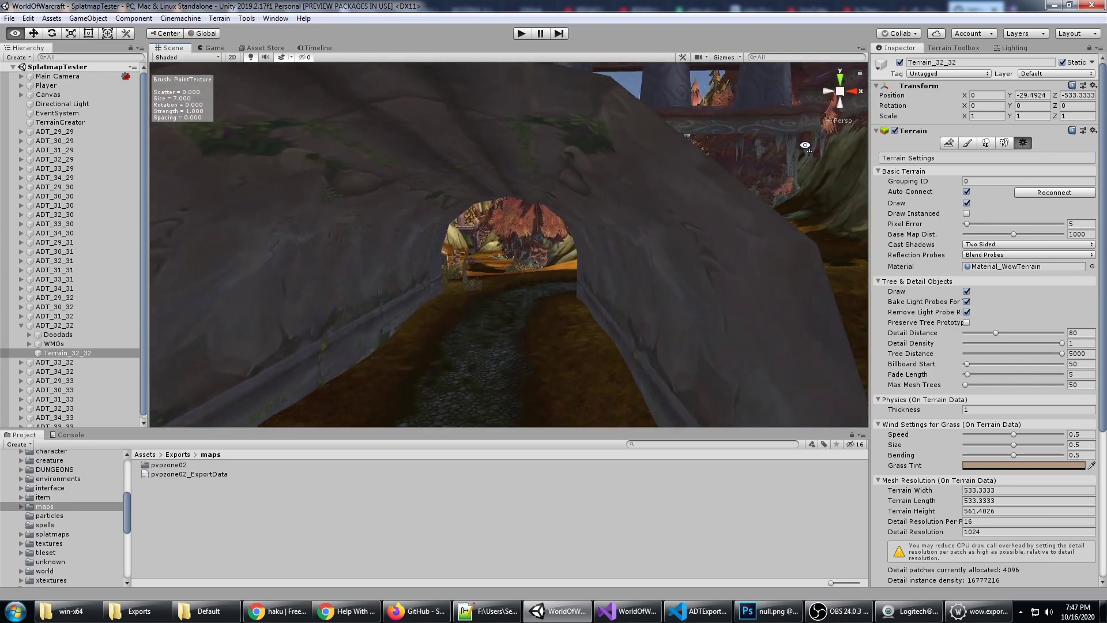
right_click_drag(806, 149, 818, 138)
key("w")
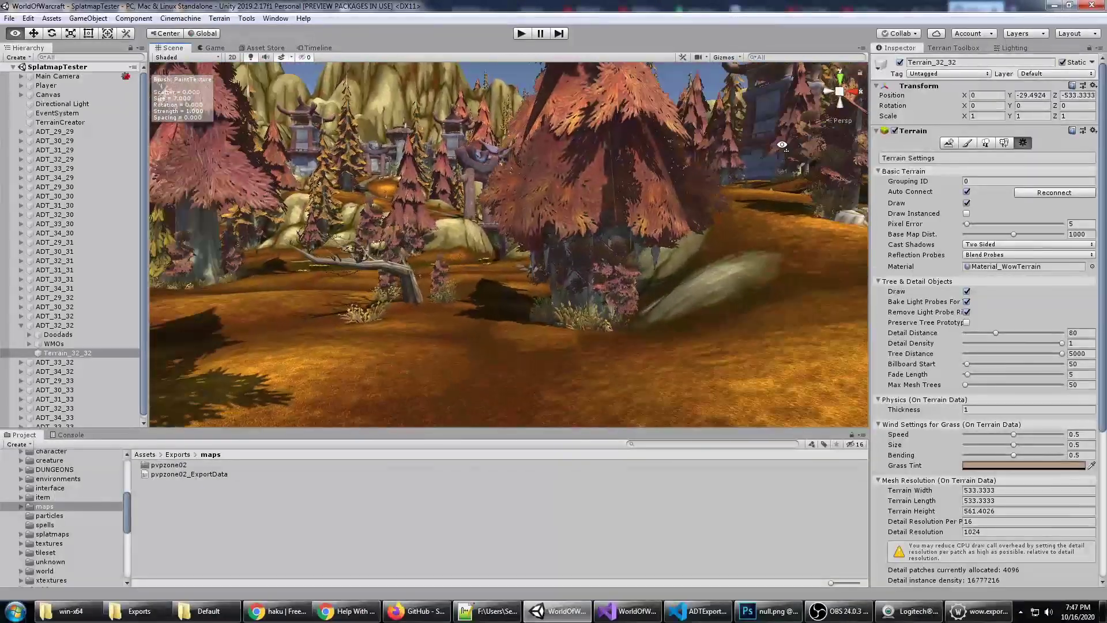
right_click_drag(544, 285, 481, 328)
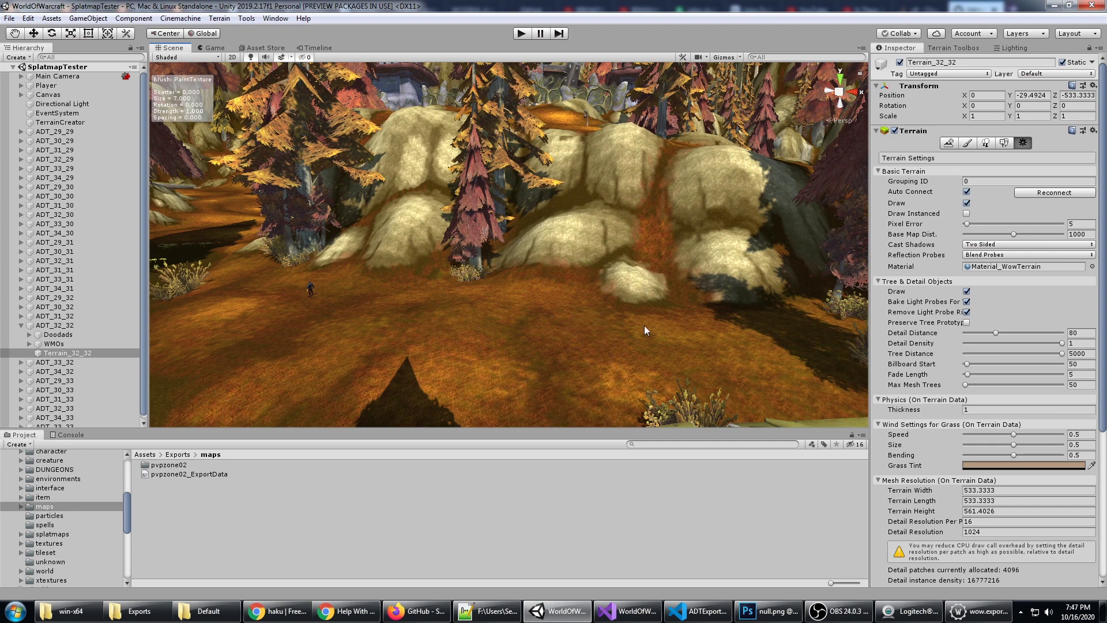
Start Play mode with the Game view maximized and run the character across the grassy ground beside the pond.
left_click(525, 34)
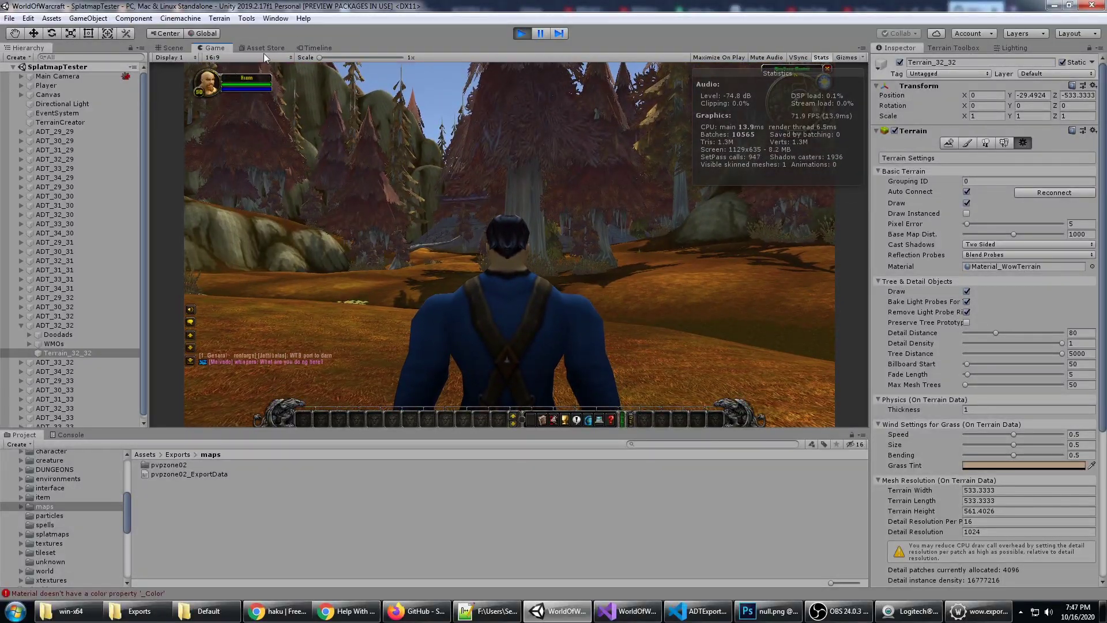
left_click(247, 87)
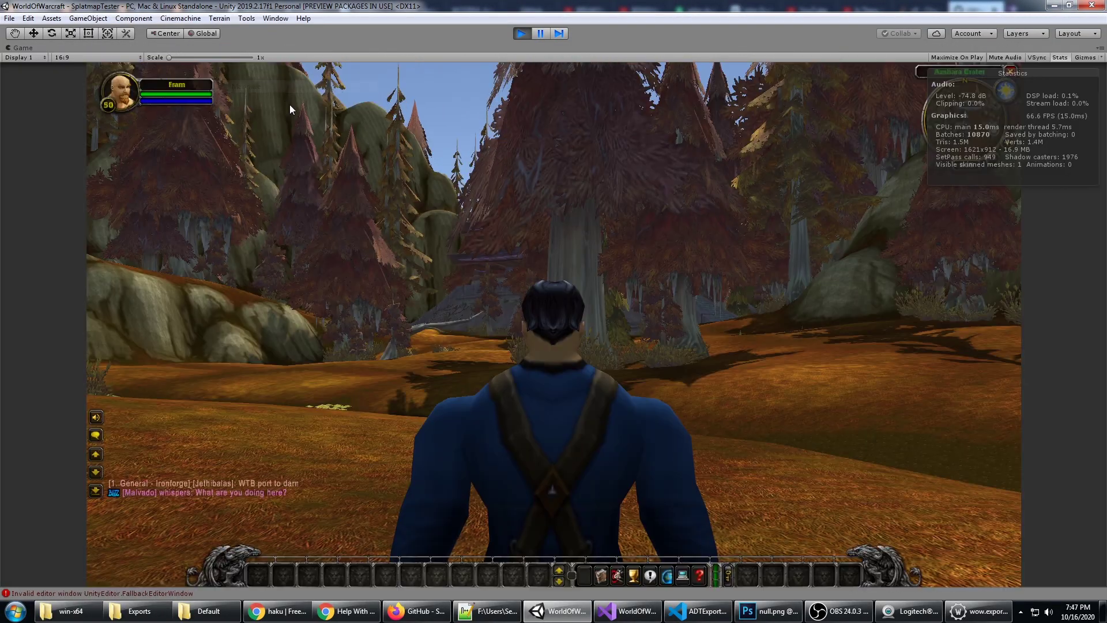
key("w")
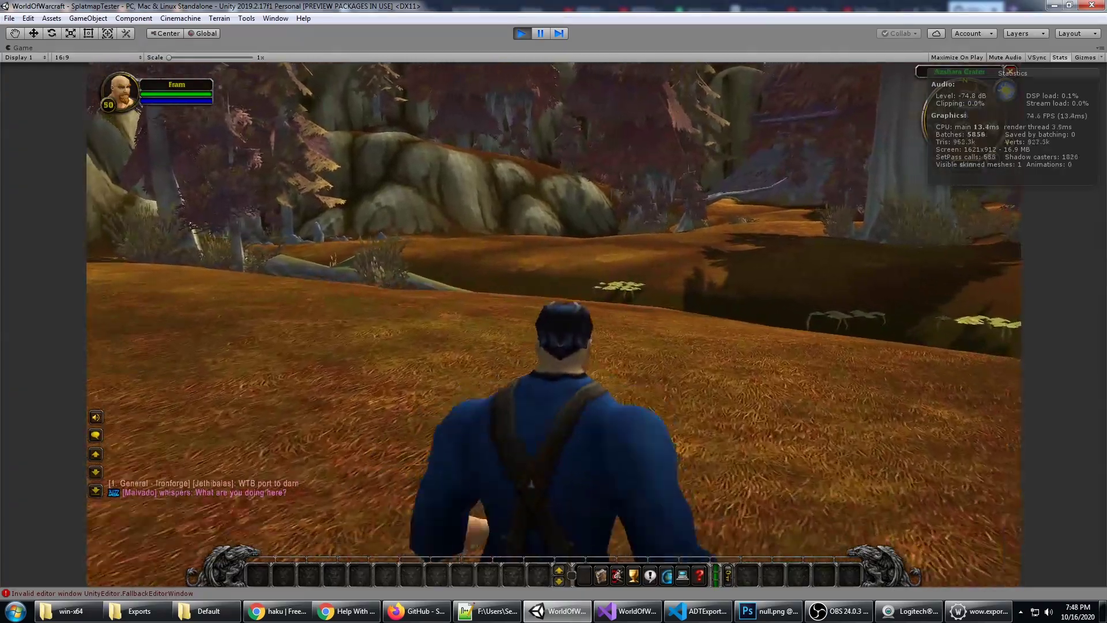
key("d")
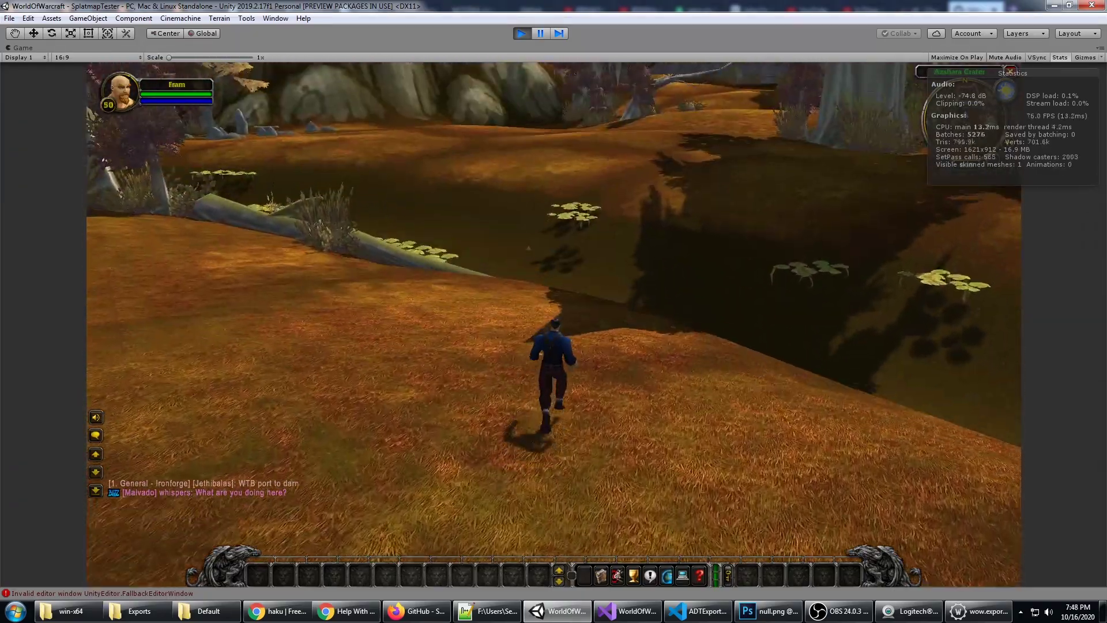
key("a")
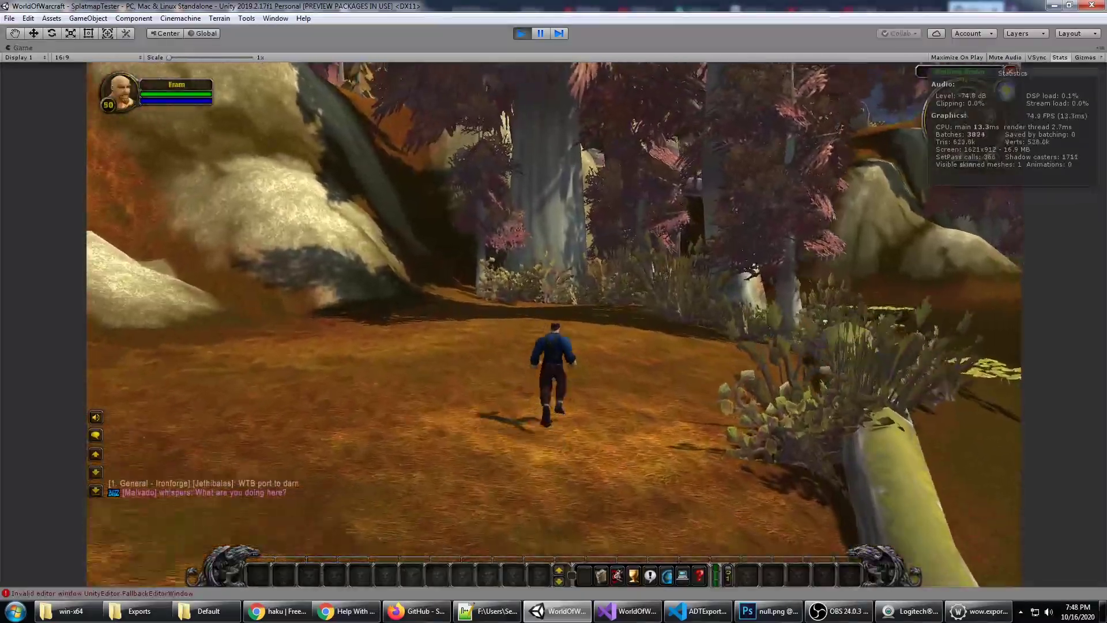
key("d")
key("d")
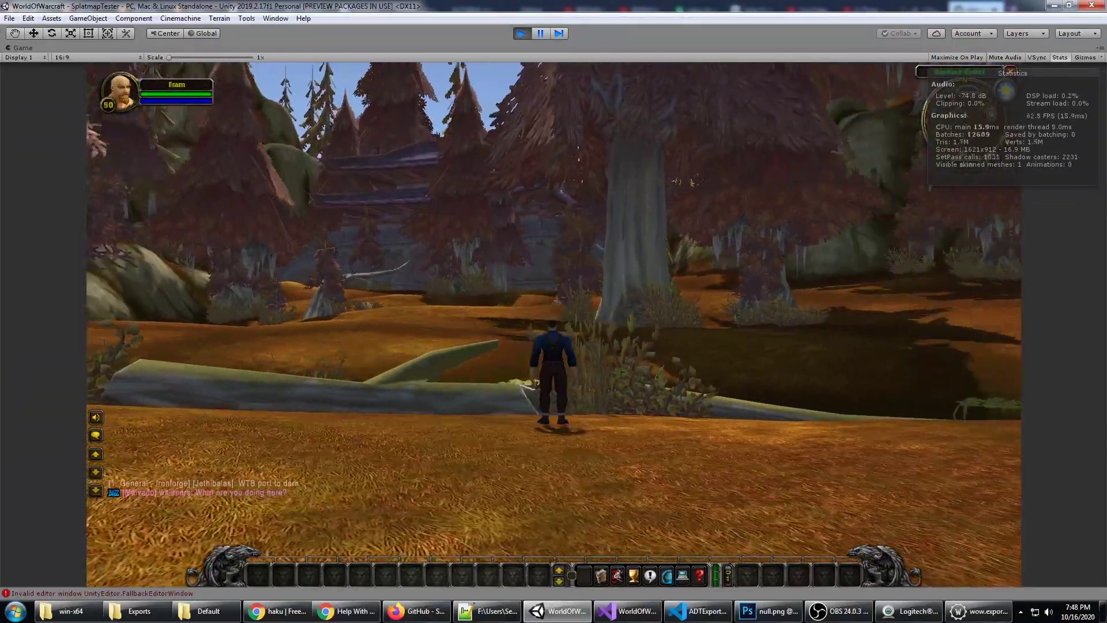
Run the character past the fallen log and through the pond to the far side, and stop Play mode.
key("d")
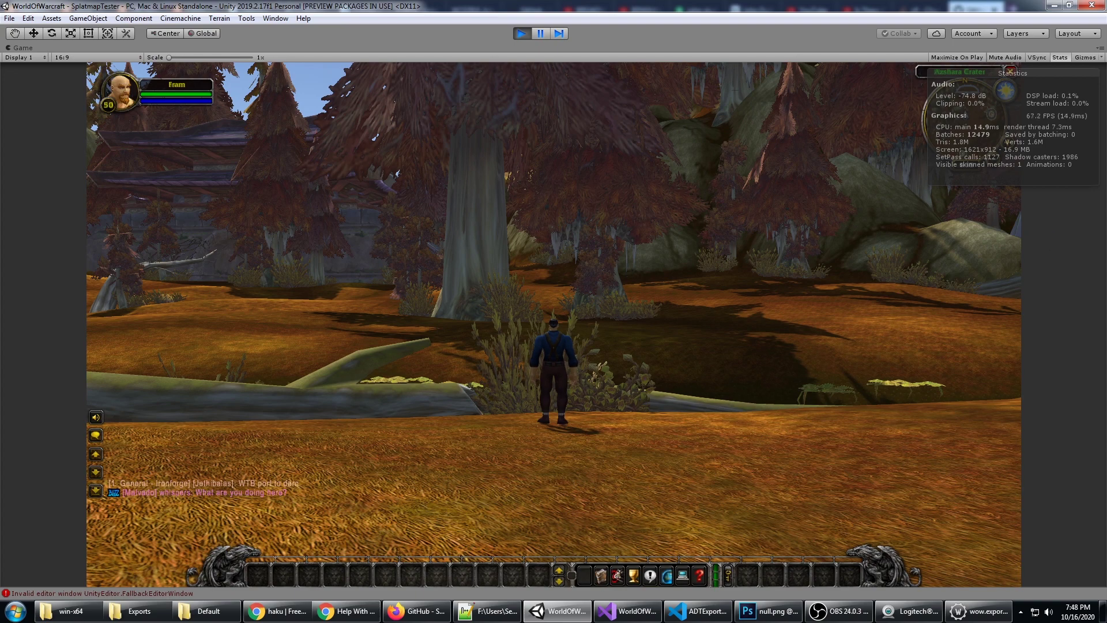
key("w")
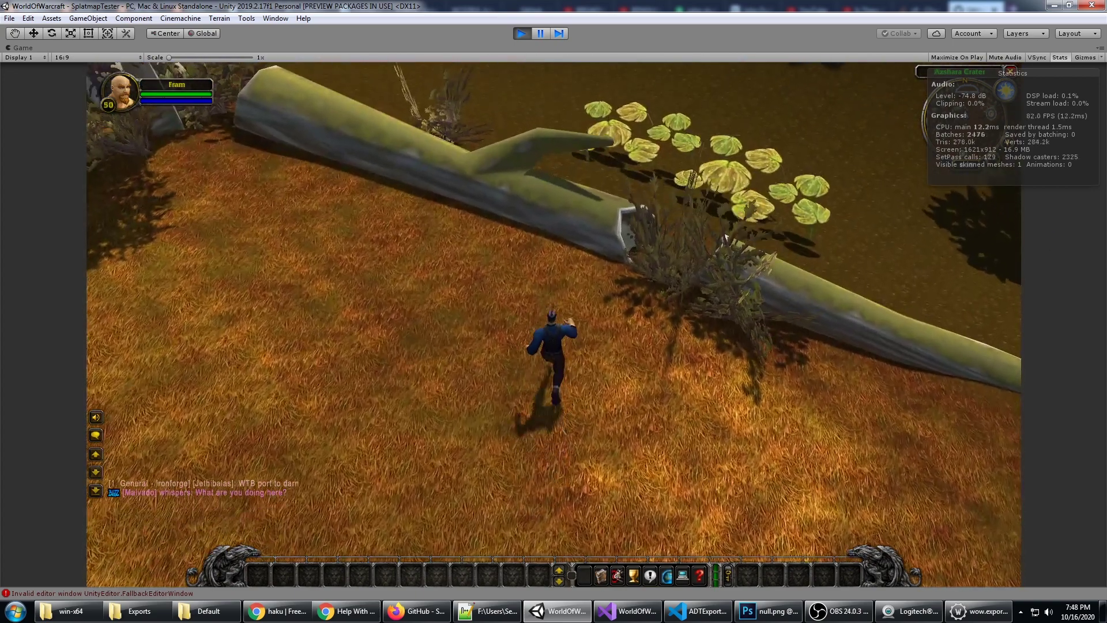
key("w")
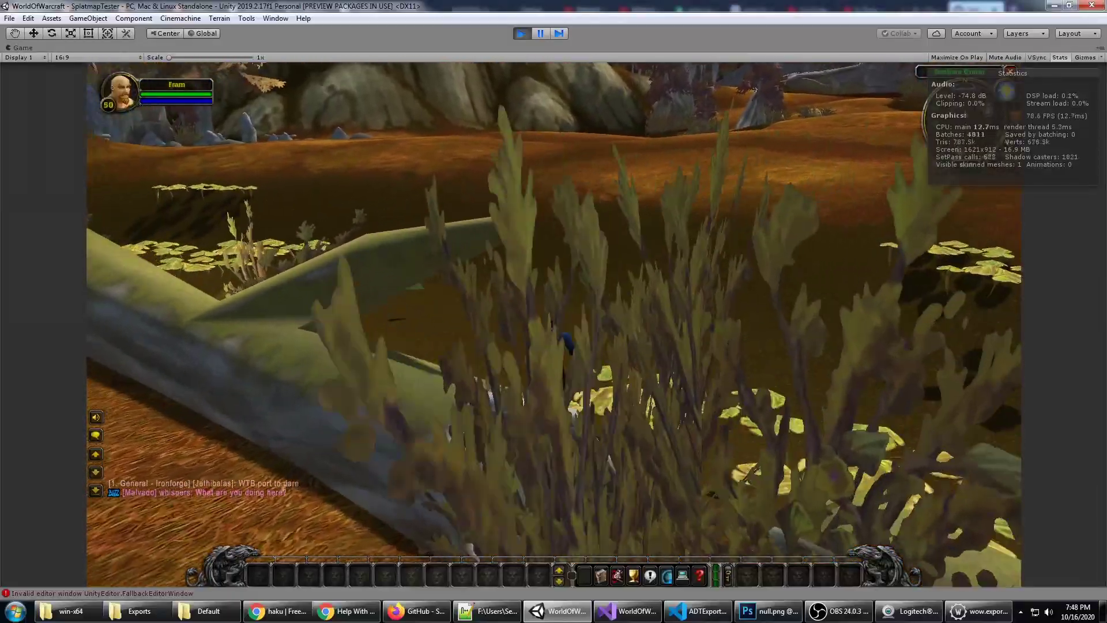
key("w")
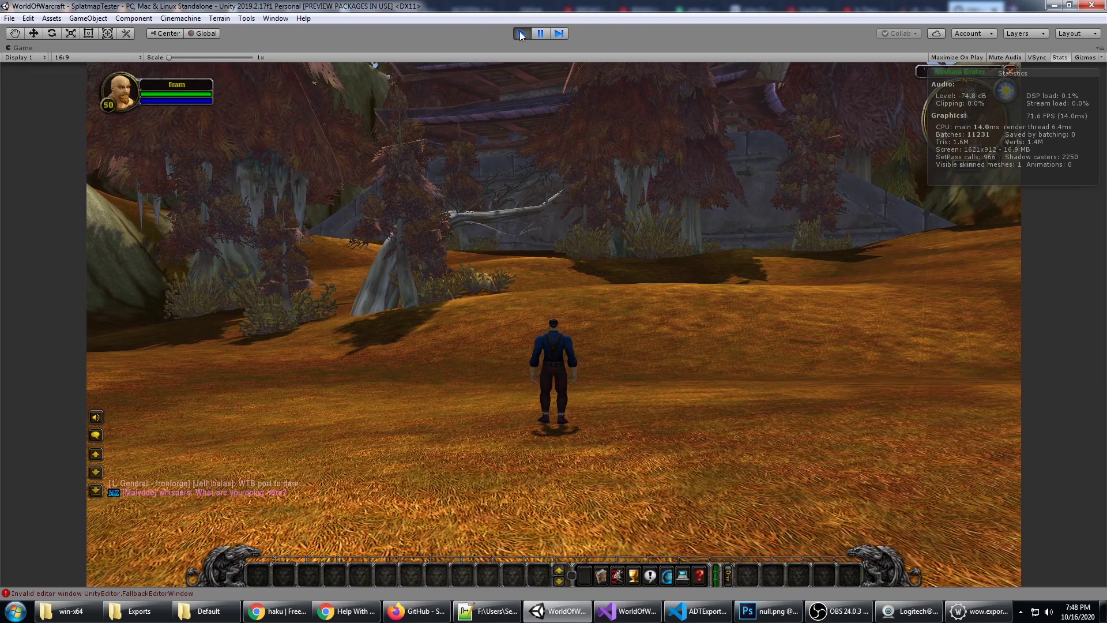
left_click(521, 34)
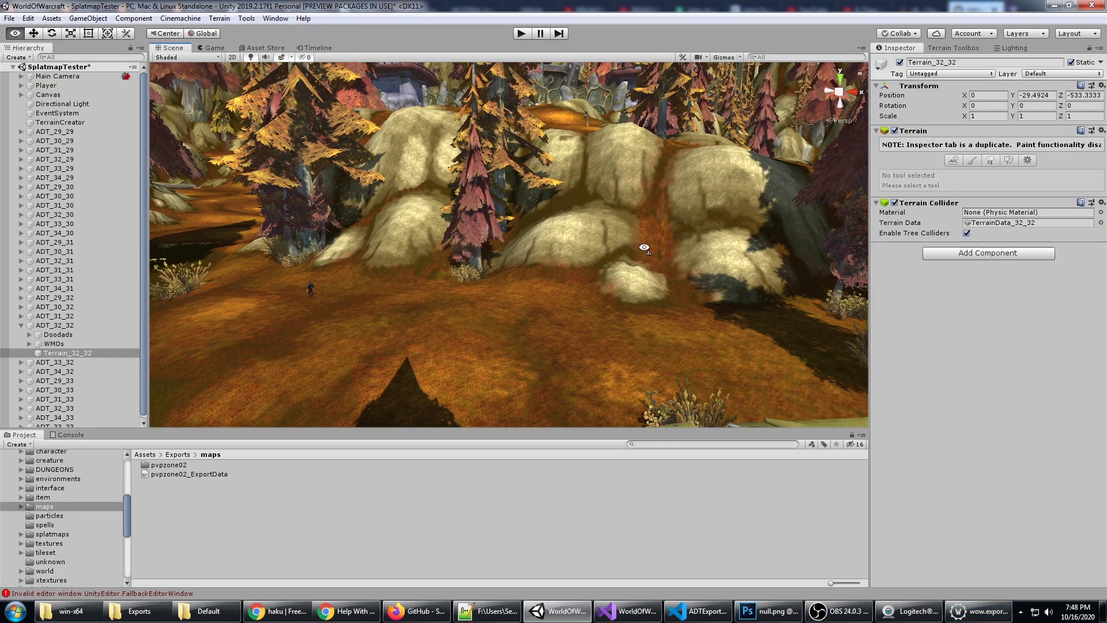
Examine the Azshara Crater terrain in the scene from the rocky forest floor out to the whole map.
right_click_drag(644, 248, 542, 193)
right_click_drag(658, 228, 558, 260)
right_click_drag(626, 278, 311, 269)
left_click(554, 202)
right_click_drag(479, 188, 645, 313)
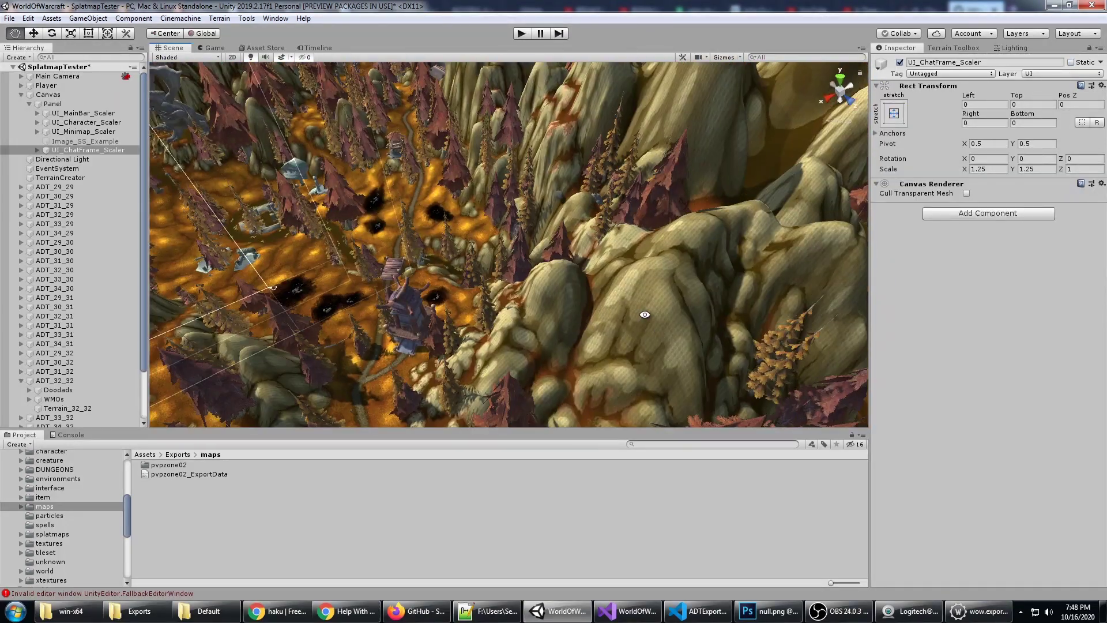
scroll(580, 229, "down", 8)
right_click_drag(580, 228, 596, 292)
left_click_drag(596, 292, 347, 331, "alt")
scroll(675, 216, "down", 3)
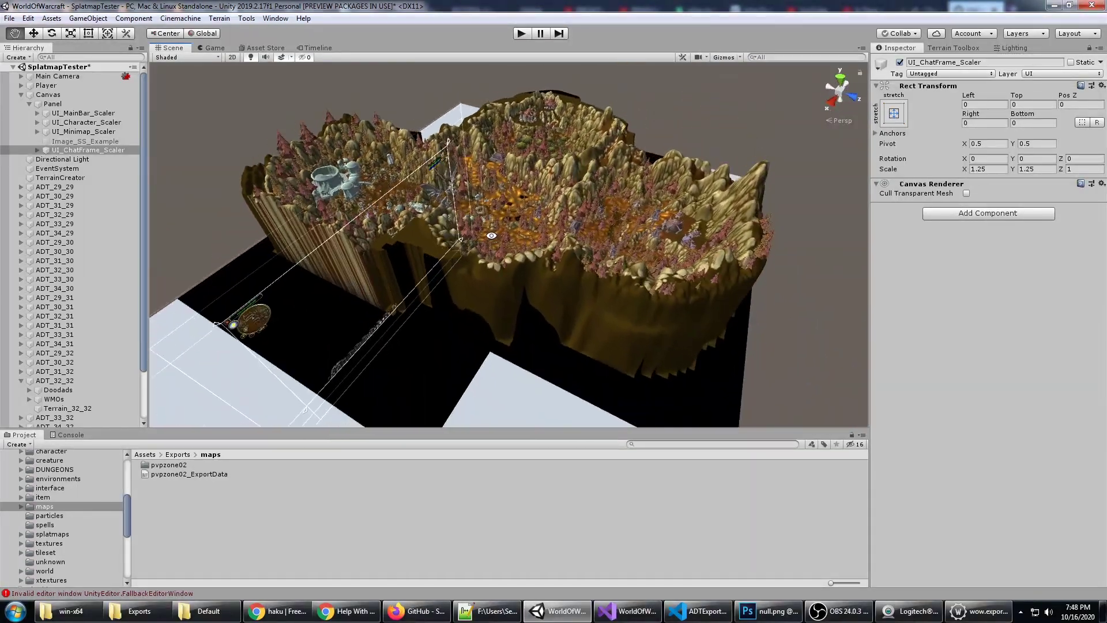